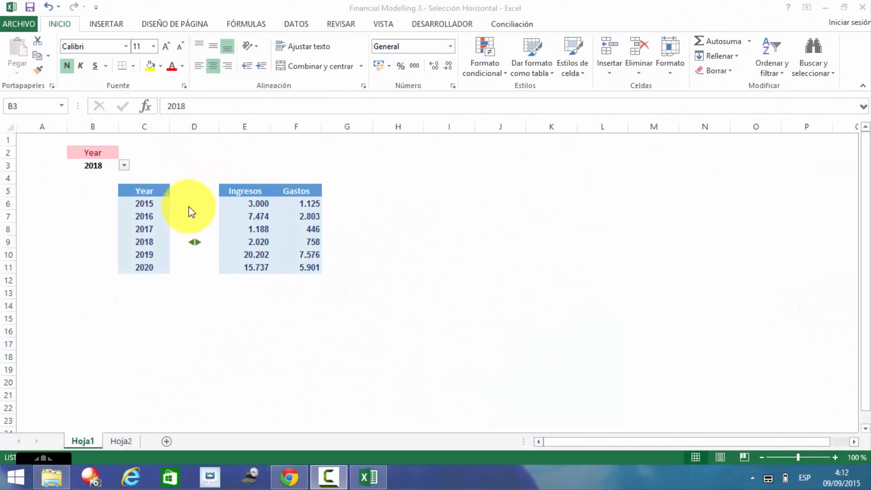
Step: Look over the year table, stepping through the Year, Ingresos, Gastos and flag cells
left_click(155, 200)
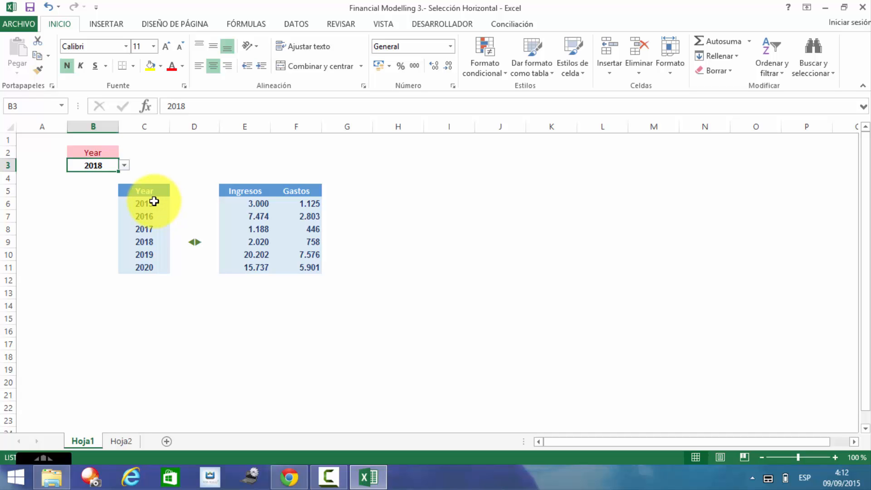
left_click(154, 201)
key("shift+Down")
key("shift+Down")
key("shift+Down")
key("shift+Down")
key("shift+Down")
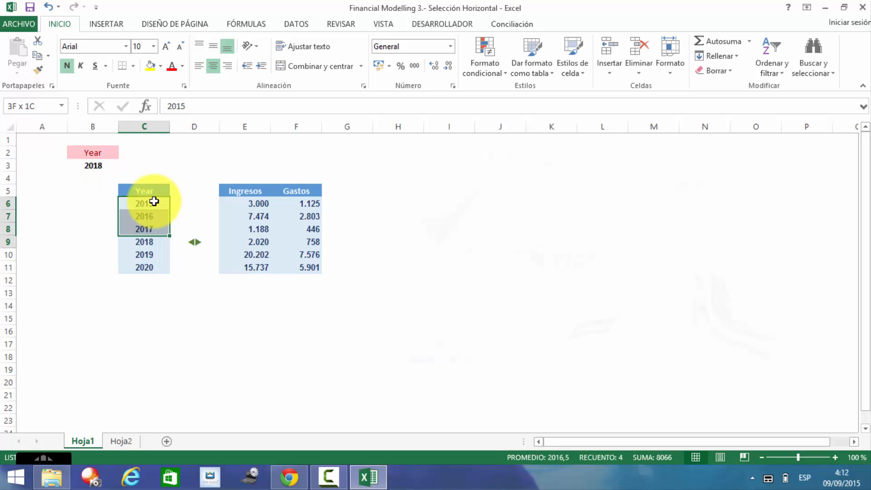
key("Right")
key("Right")
key("Left")
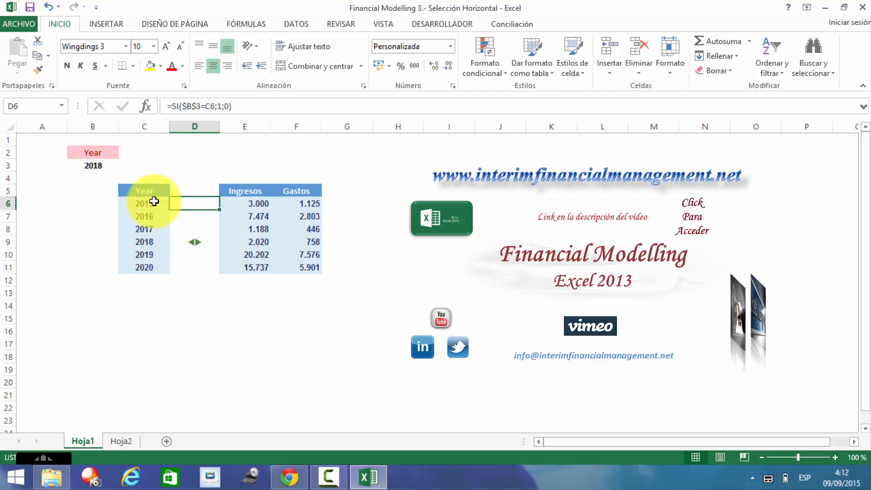
key("Left")
key("Right")
key("Right")
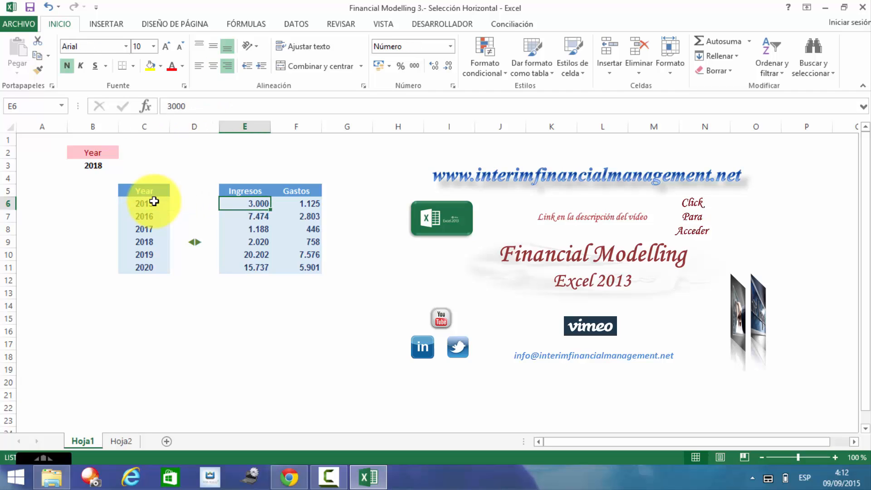
key("Left")
key("Left")
key("Down")
key("Down")
key("Down")
key("Down")
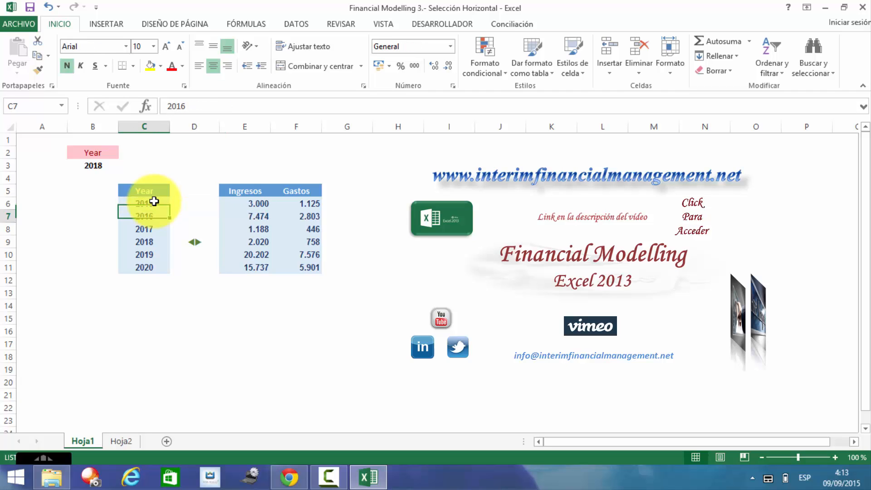
key("Up")
key("Up")
key("Up")
key("Up")
key("Right")
key("Right")
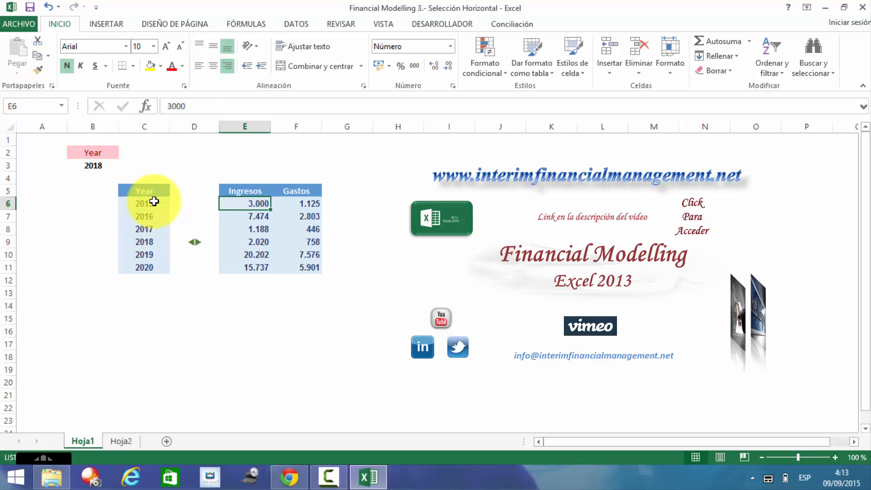
key("Right")
key("Left")
key("Left")
key("Down")
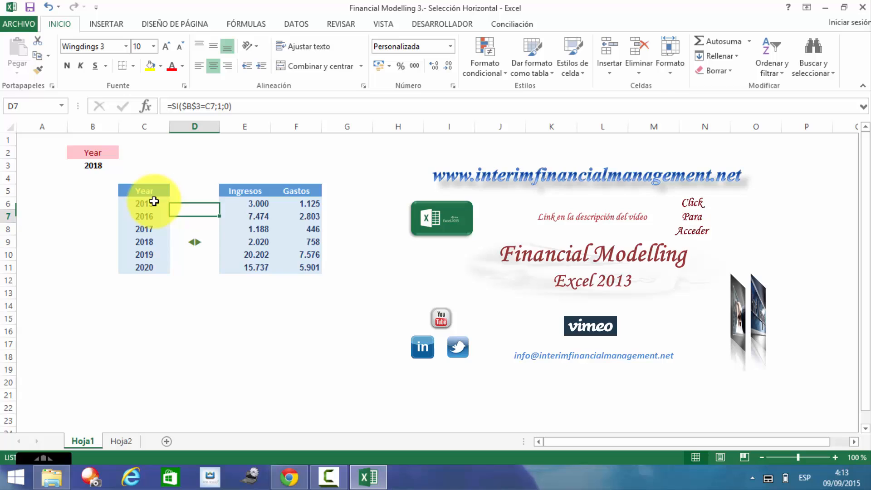
key("Down")
key("Down")
key("Down")
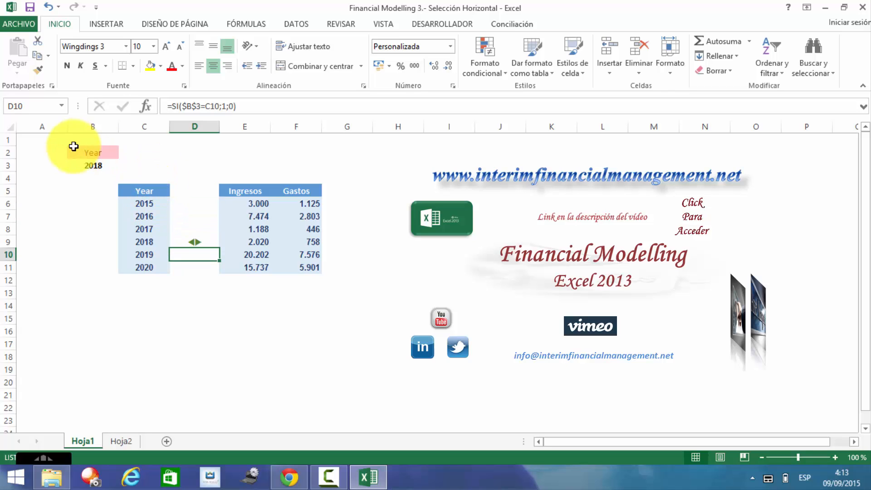
Step: Pick 2015, then 2017, then 2020 from the B3 year dropdown
left_click(96, 165)
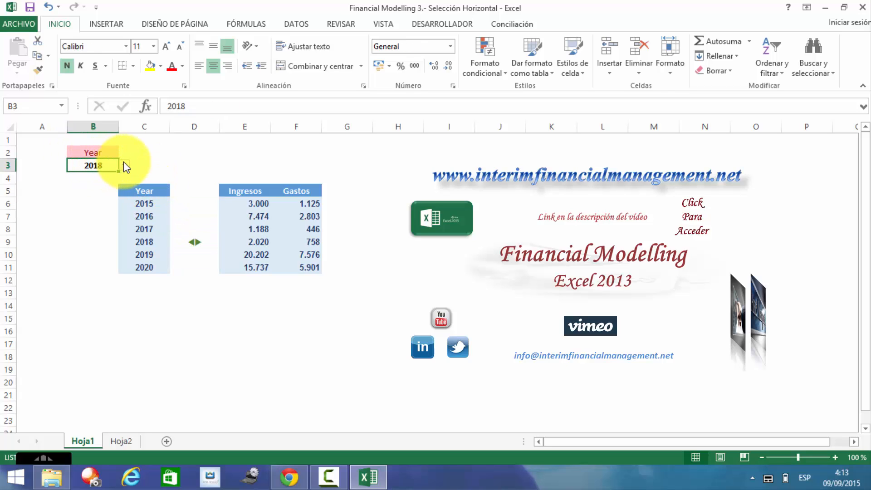
left_click(123, 166)
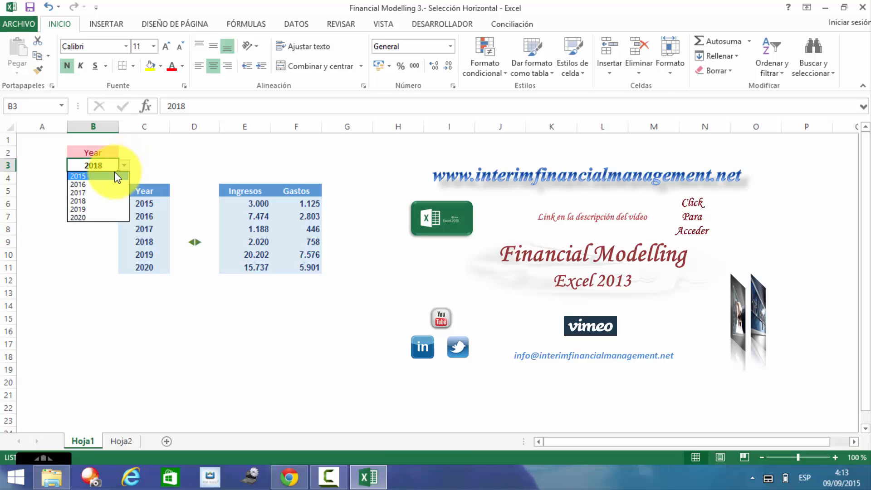
left_click(116, 176)
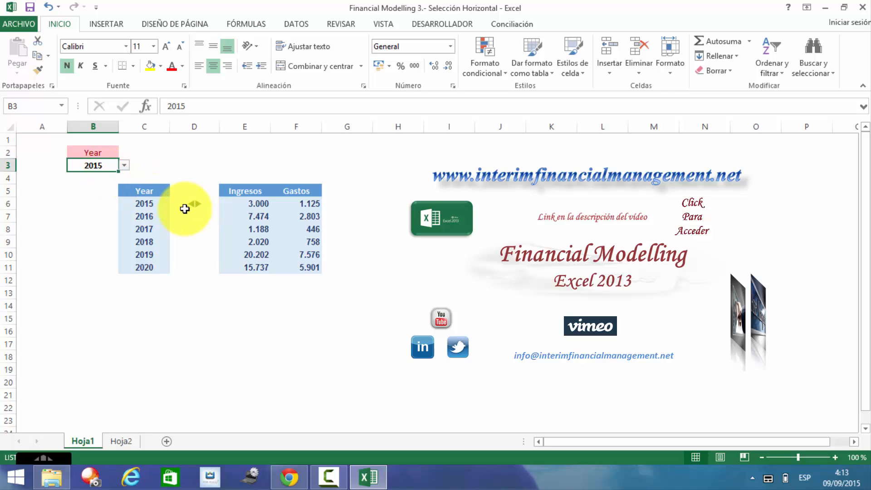
left_click(124, 165)
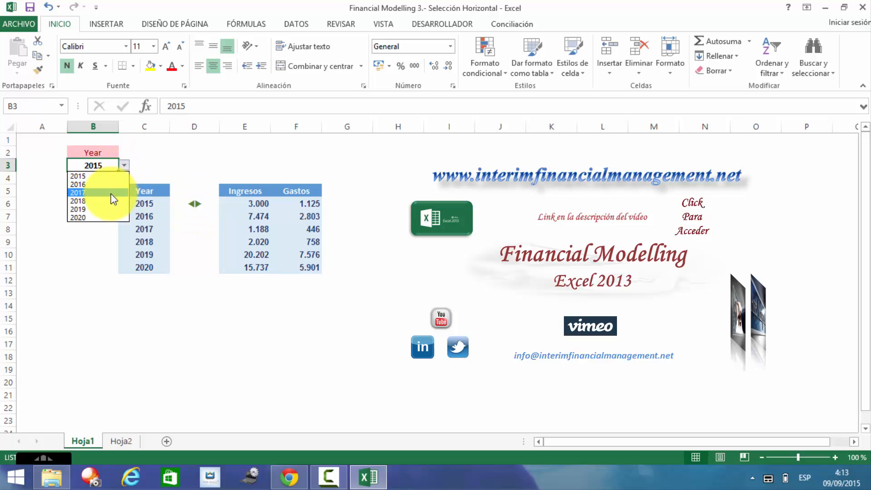
left_click(111, 194)
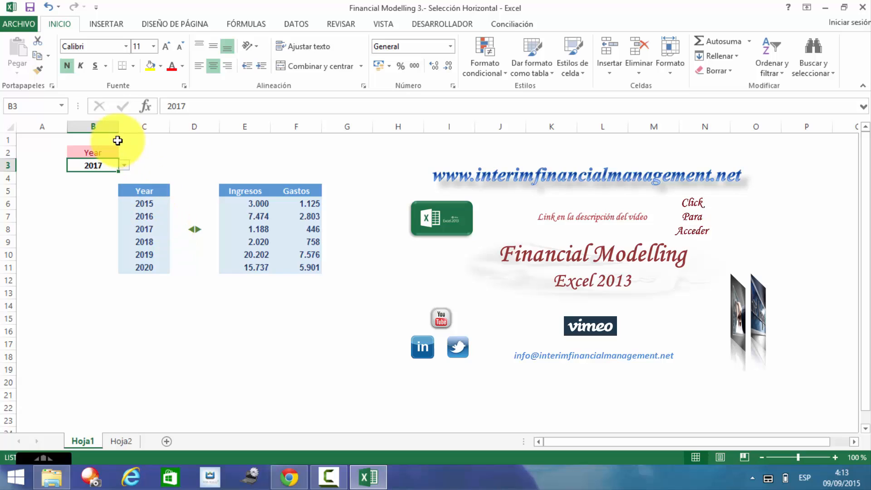
left_click(124, 166)
left_click(100, 218)
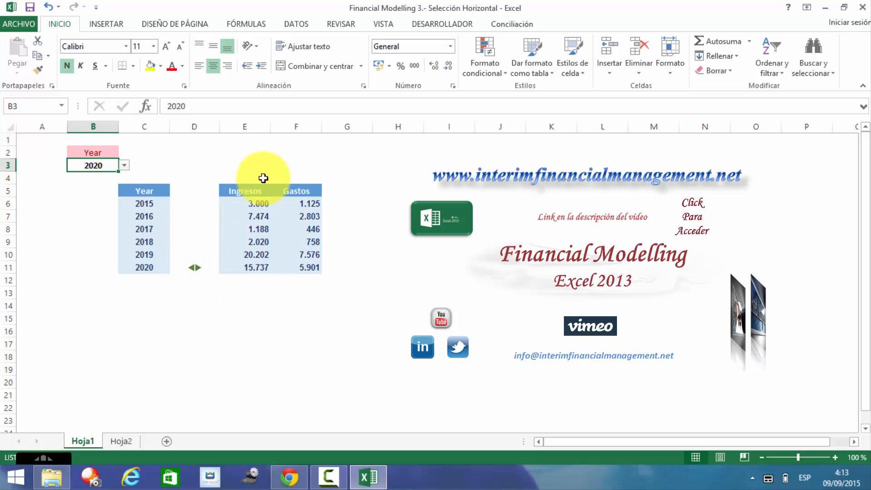
Step: Select the year table from C5, then inspect the cells around the B3 selector
left_click(159, 191)
key("shift+Down")
key("shift+Down")
key("shift+Down")
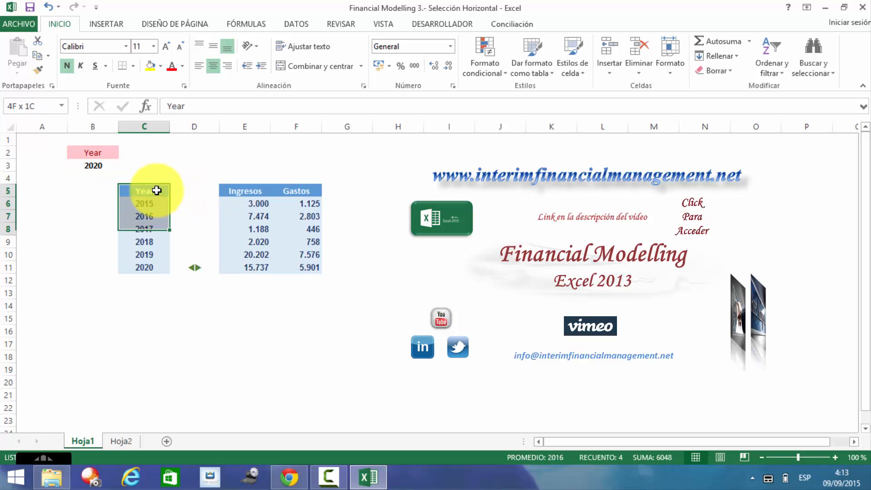
key("shift+Down")
key("shift+Down")
key("shift+Down")
key("shift+Right")
key("shift+Right")
key("shift+Right")
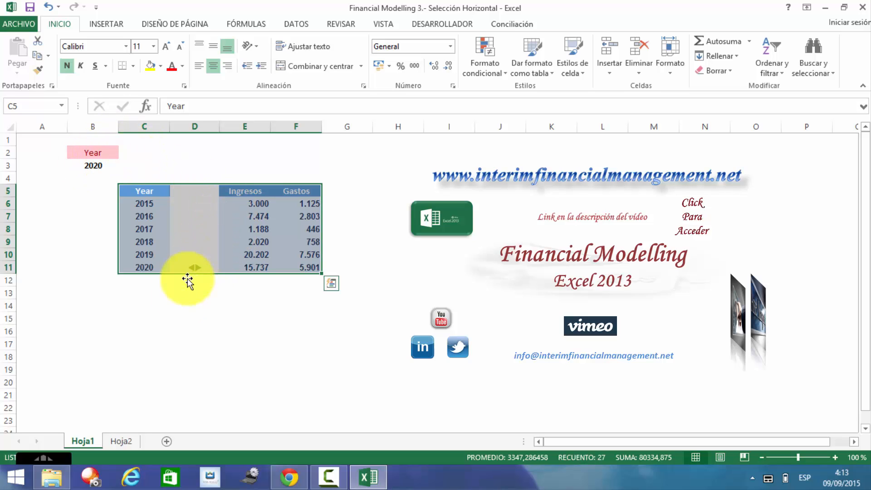
left_click(147, 291)
left_click(87, 227)
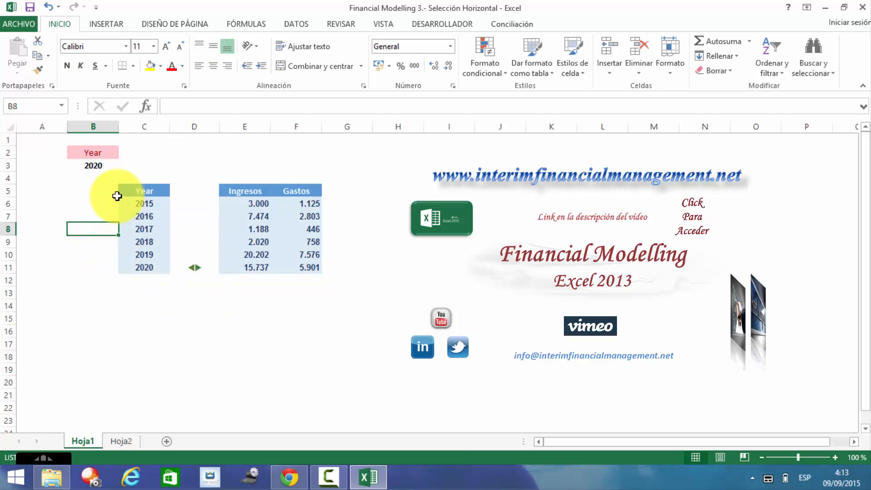
left_click(152, 163)
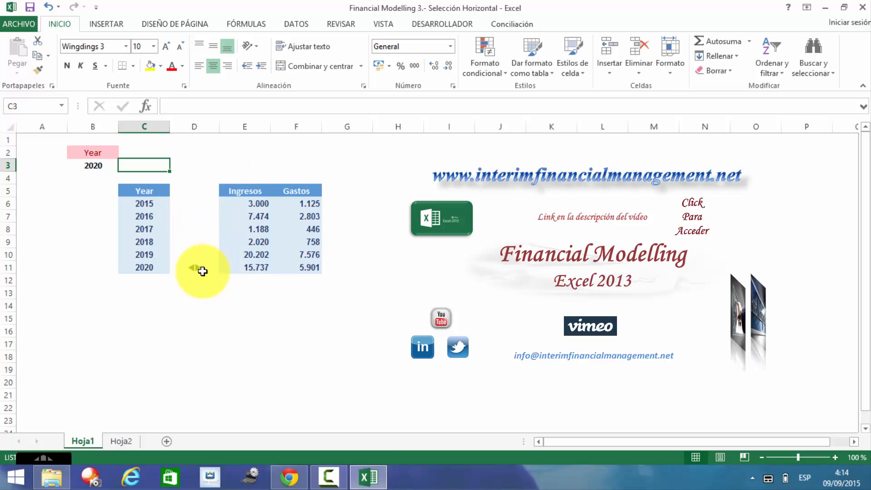
left_click(98, 166)
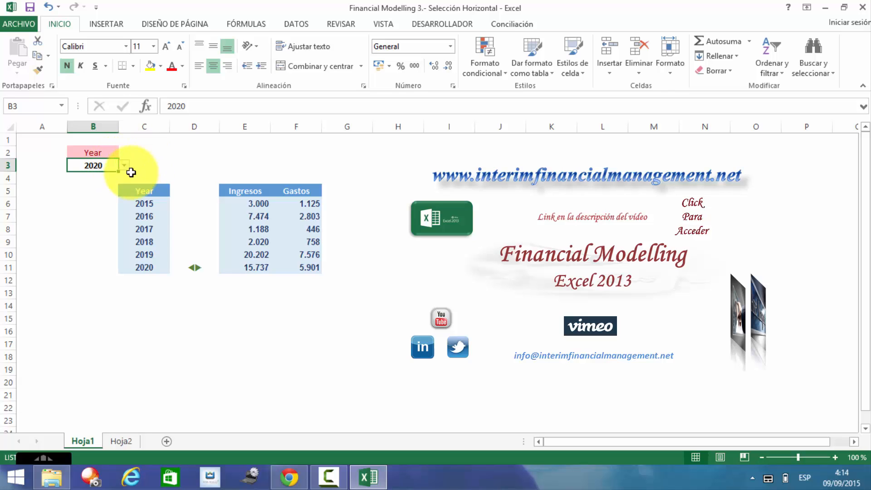
left_click(144, 161)
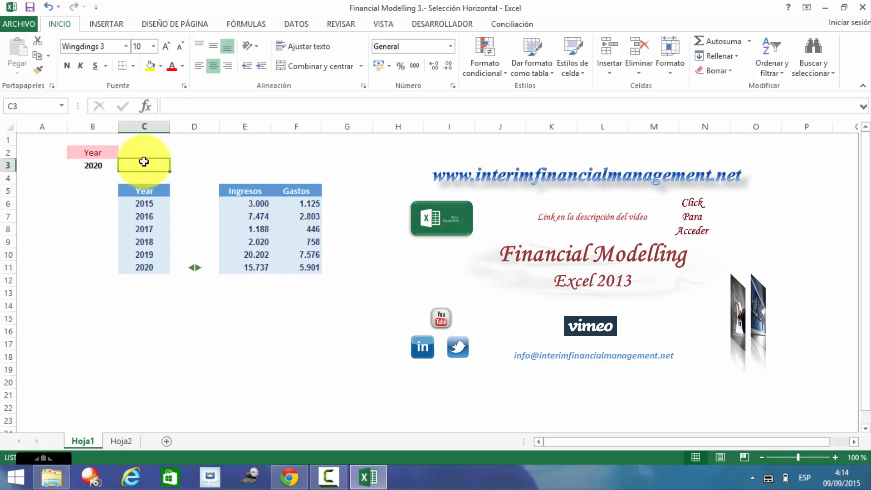
left_click(96, 164)
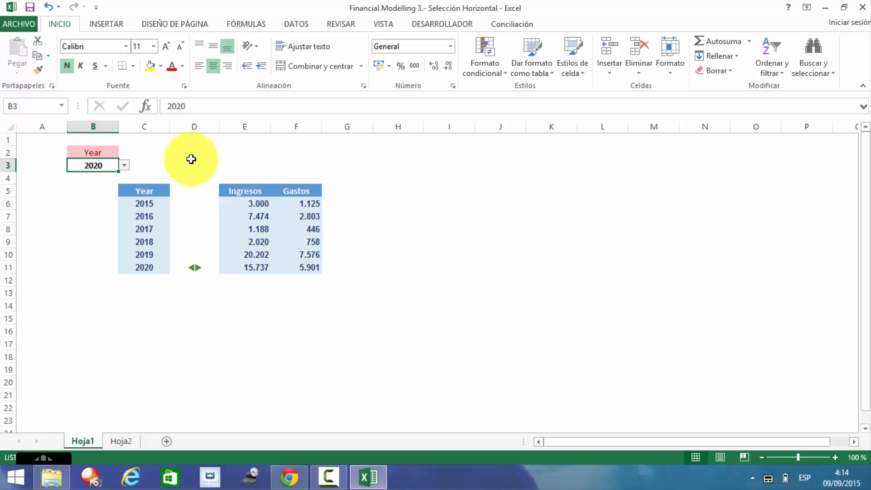
Step: Give B3 List data validation with source =$C$6:$C$11
left_click(177, 164)
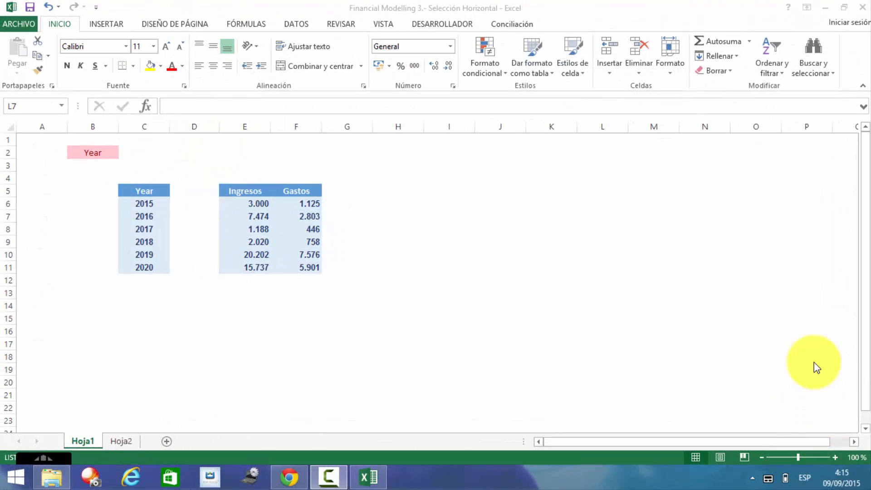
left_click(92, 163)
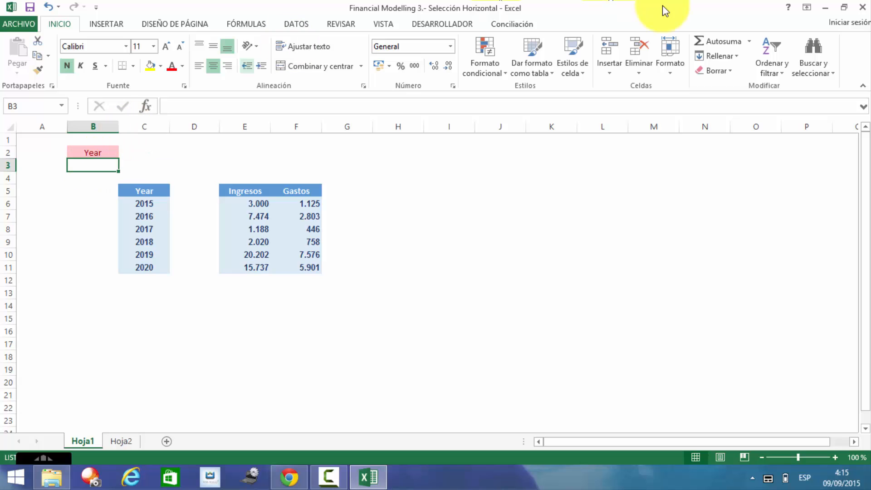
left_click(298, 28)
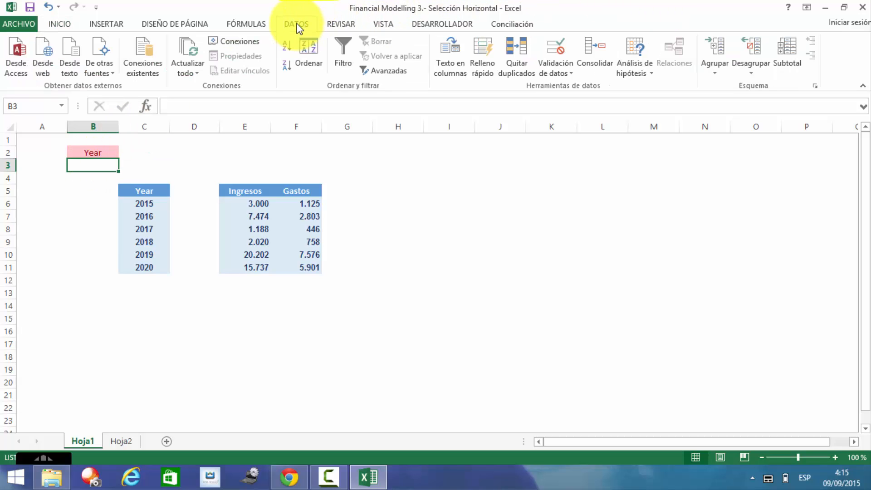
left_click(543, 72)
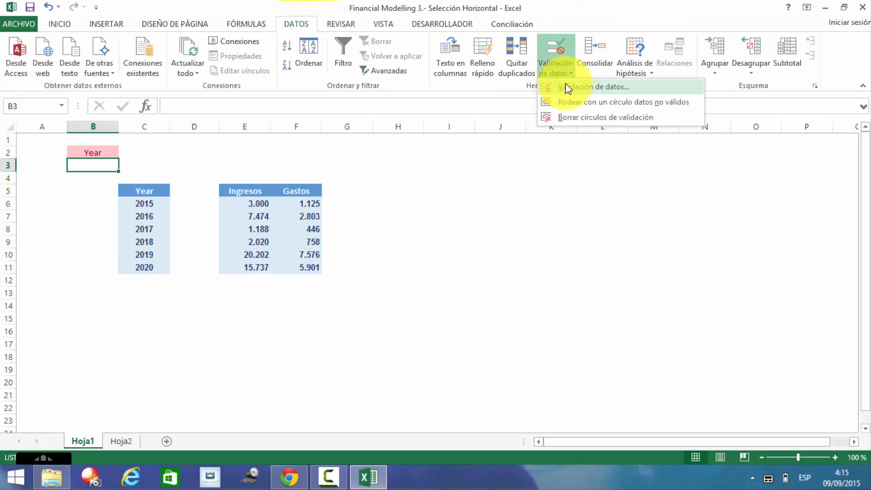
left_click(570, 90)
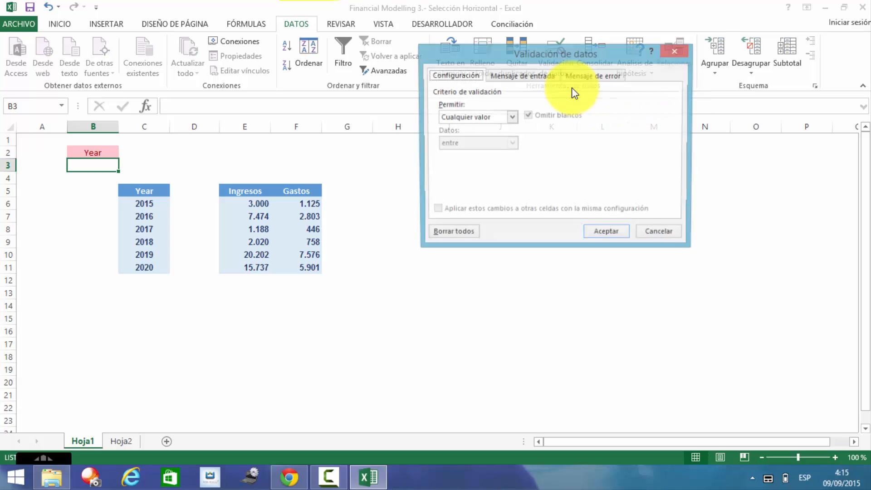
left_click(511, 118)
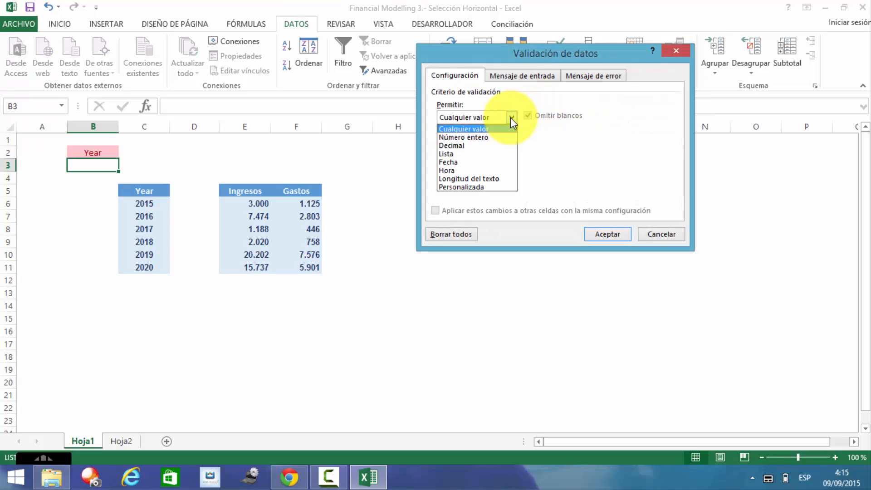
left_click(466, 155)
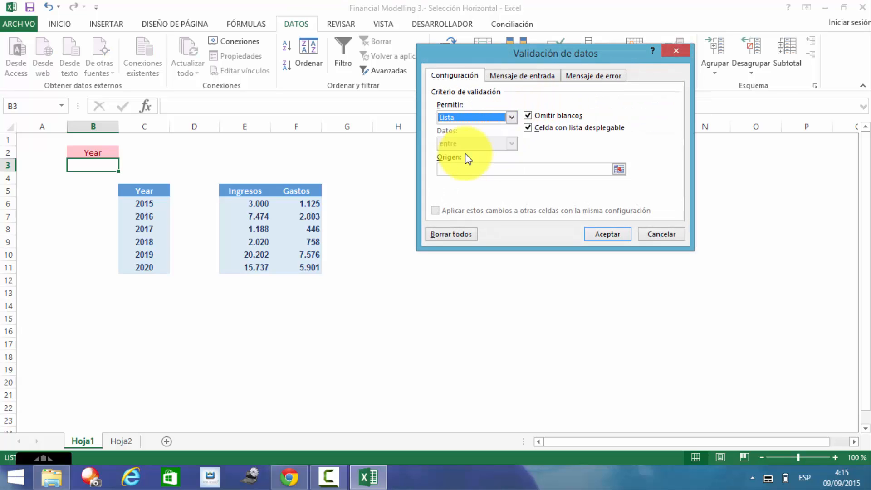
left_click(616, 169)
left_click(616, 169)
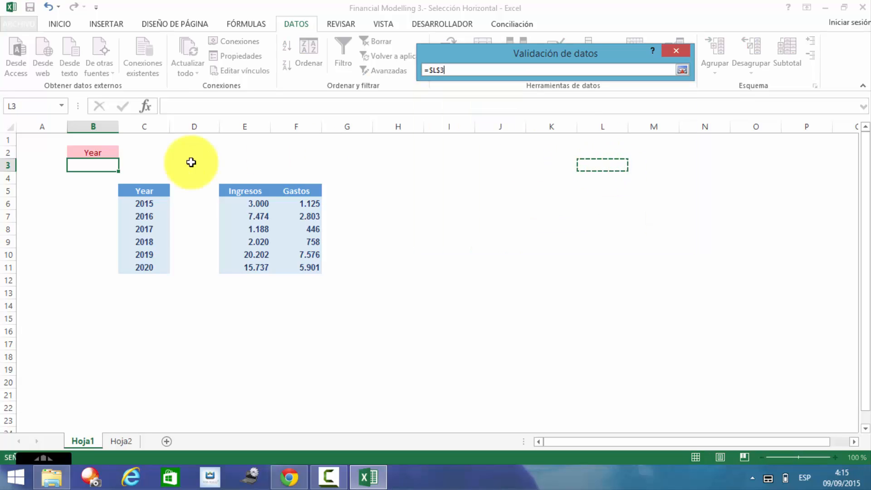
left_click(153, 202)
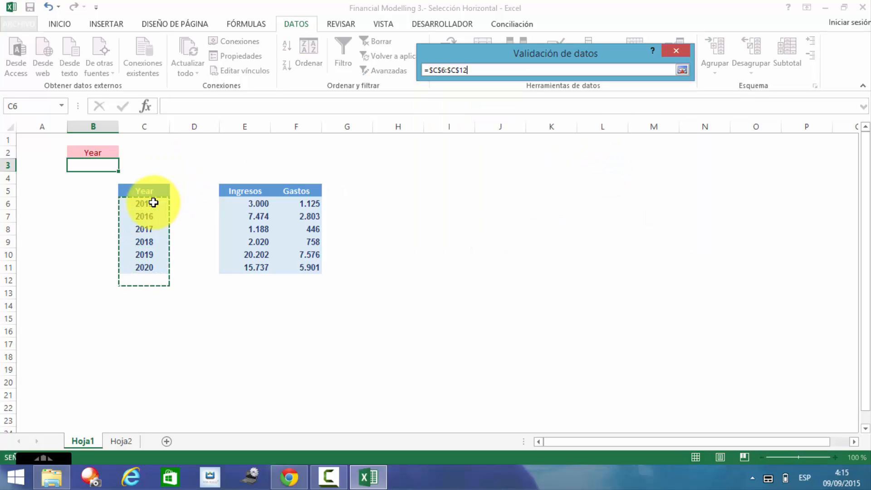
key("Return")
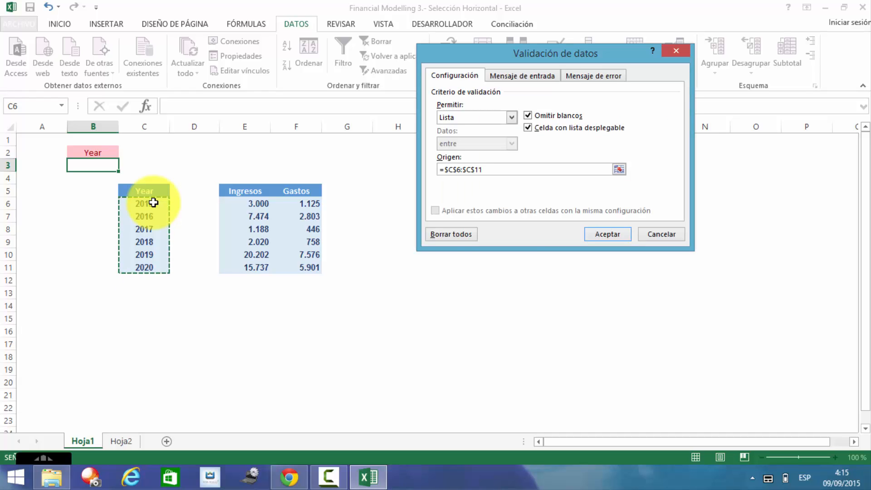
left_click(596, 236)
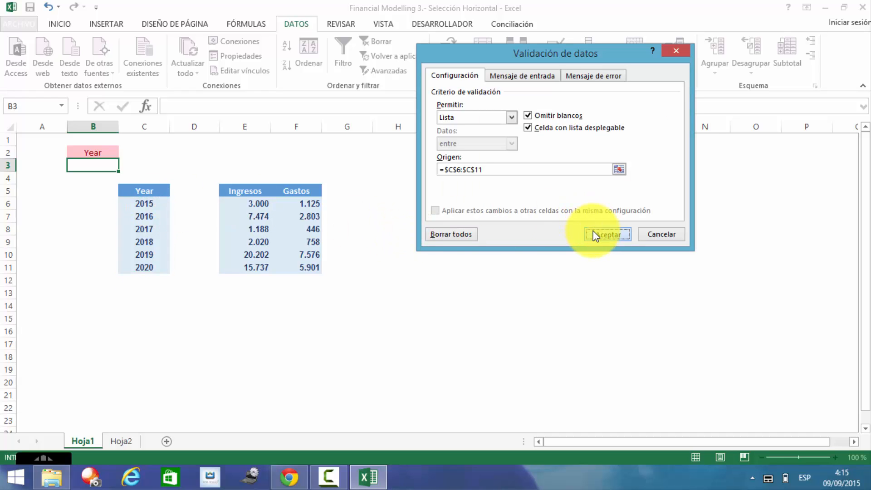
Step: Try 2015, 2016 and 2018 in turn from the B3 dropdown
left_click(63, 190)
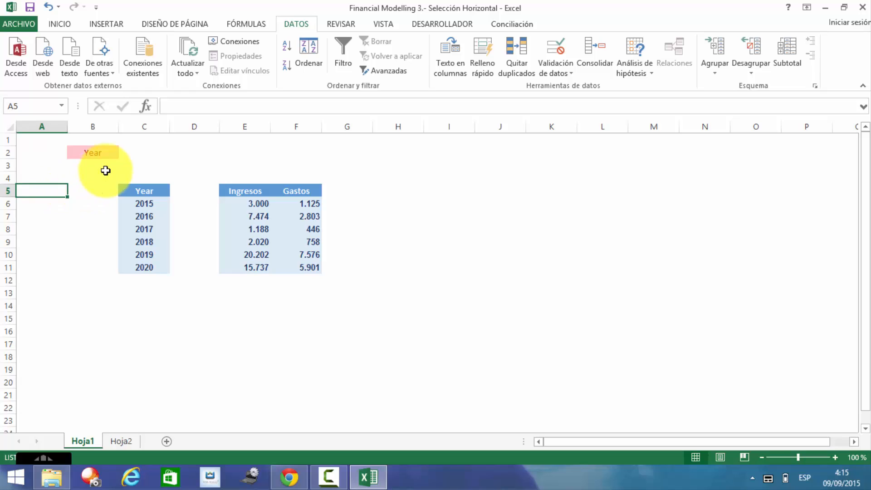
left_click(98, 165)
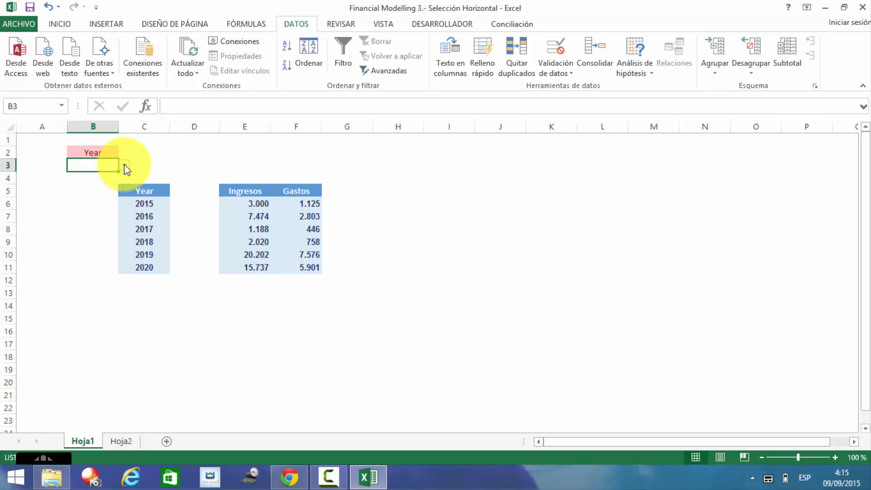
left_click(125, 166)
left_click(104, 176)
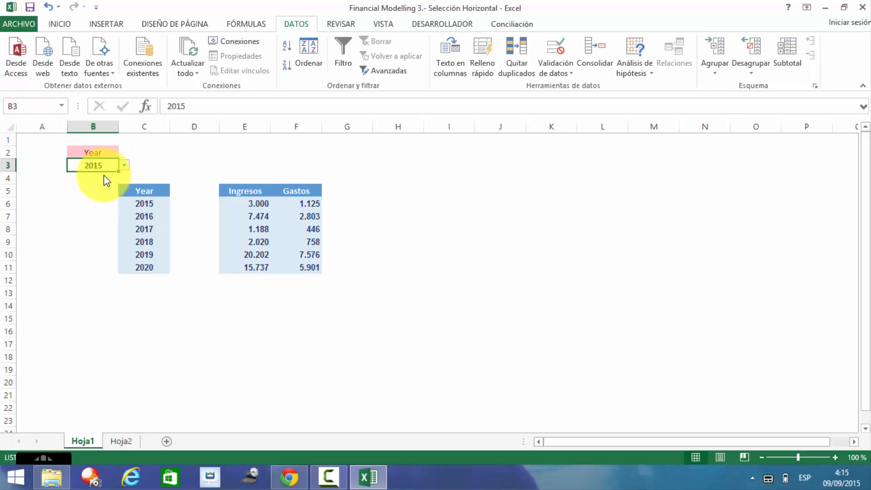
left_click(124, 166)
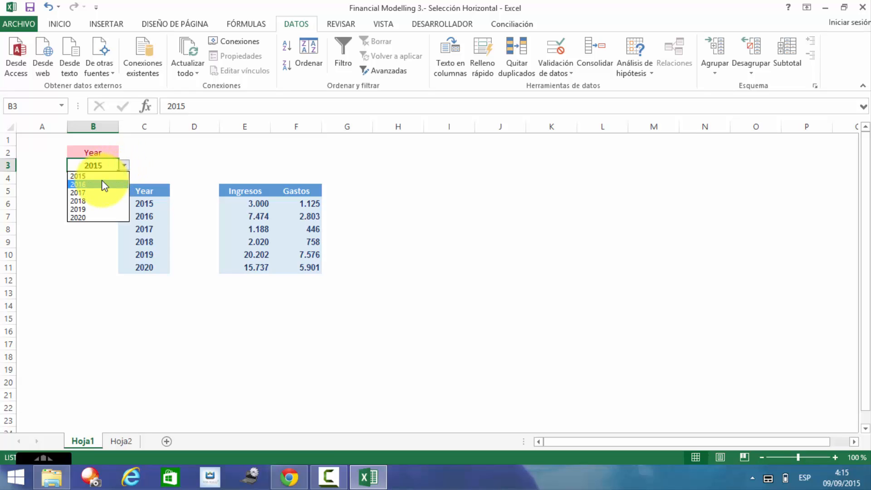
left_click(102, 183)
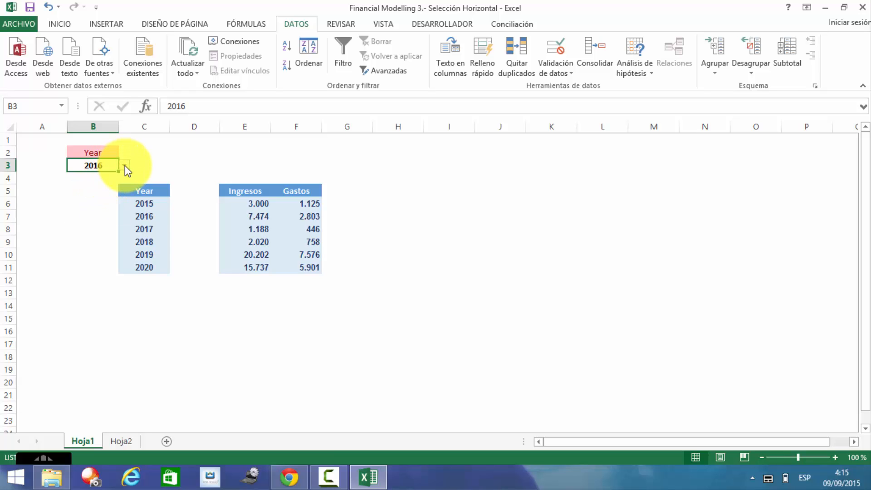
left_click(124, 166)
left_click(94, 201)
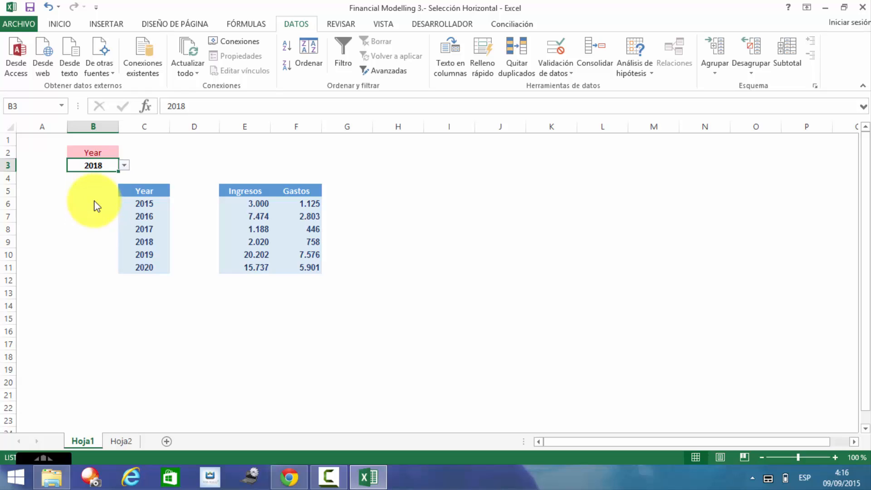
left_click(124, 166)
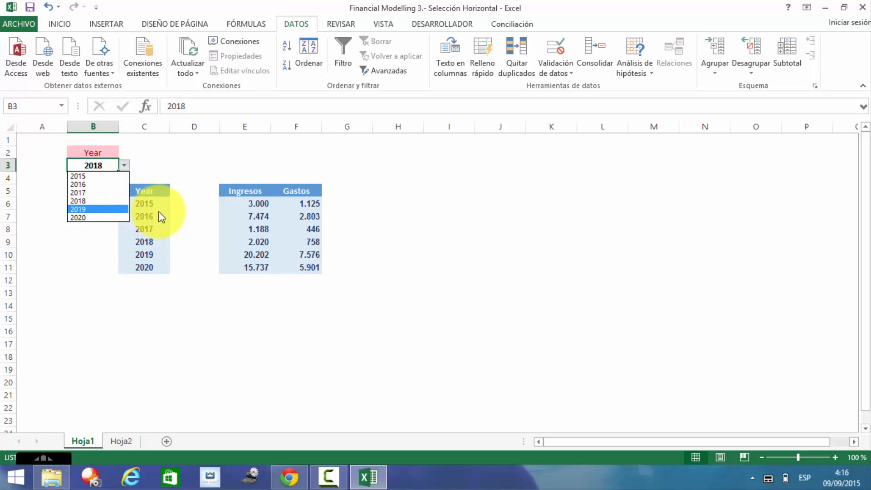
left_click(75, 266)
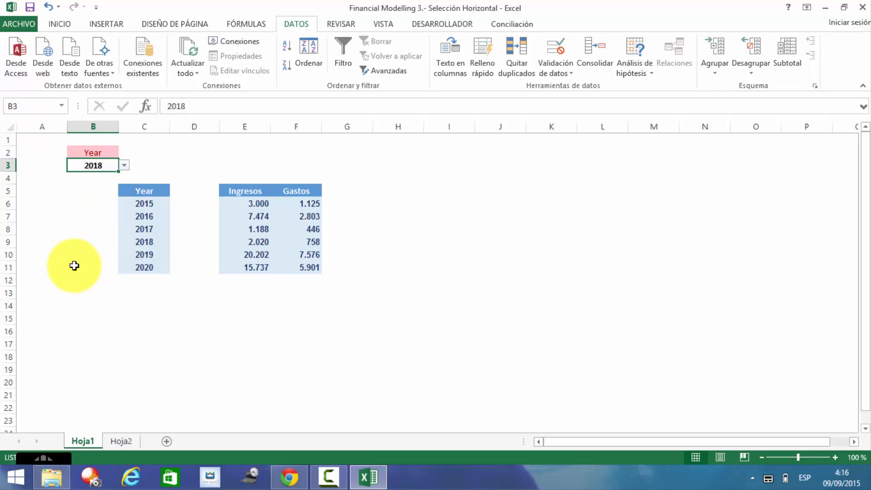
Step: Reset B3 to 2015 and select D6 for the flag formula
left_click(188, 202)
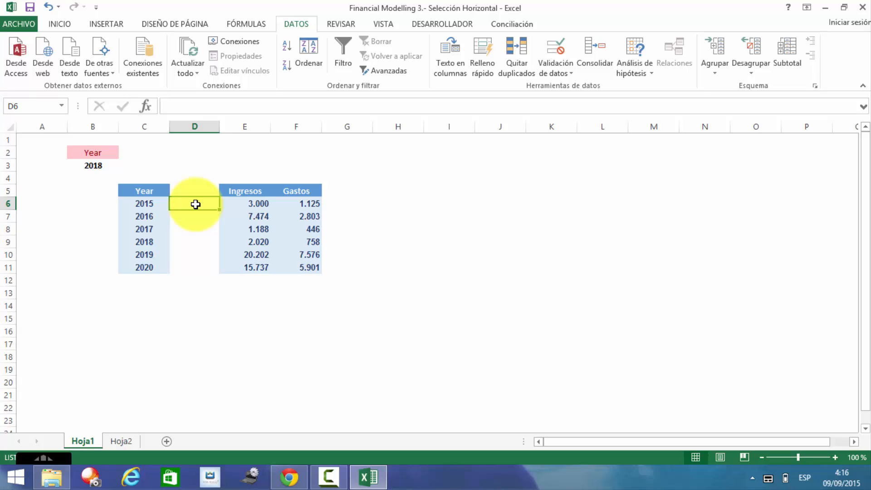
key("shift+Down")
key("shift+Down")
key("shift+Down")
key("shift+Down")
key("shift+Down")
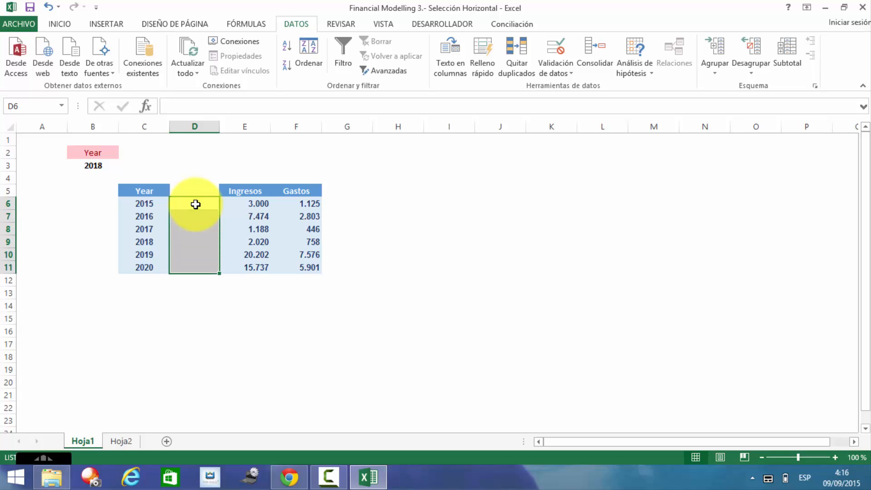
left_click(200, 202)
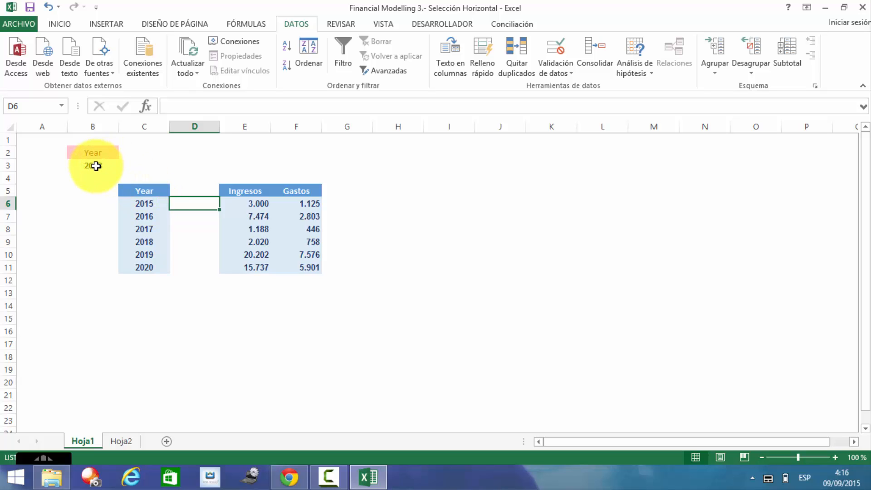
left_click(96, 166)
left_click(124, 167)
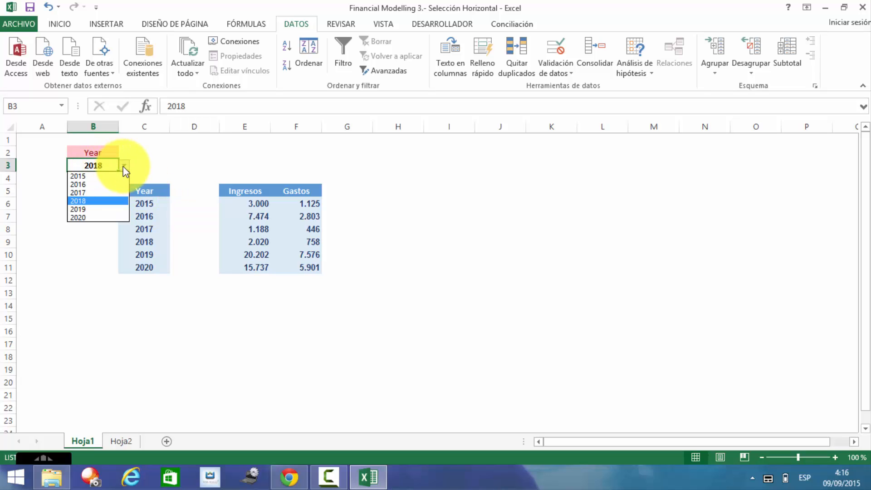
left_click(106, 176)
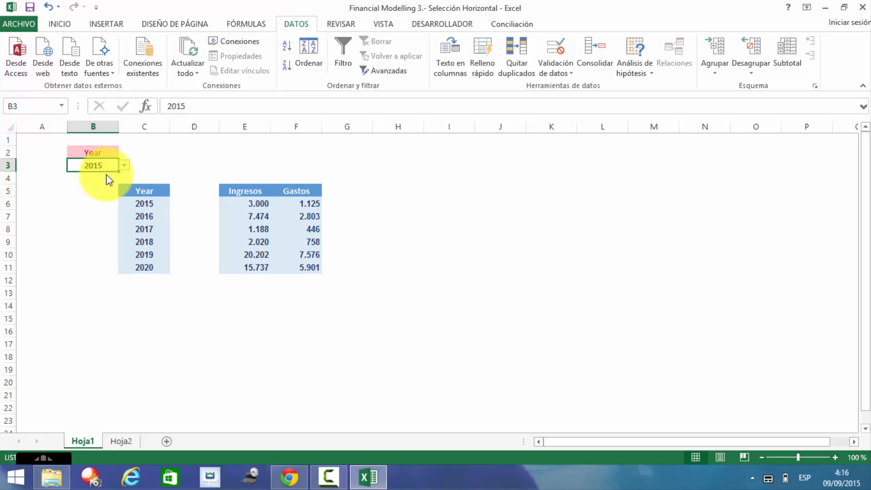
left_click(203, 205)
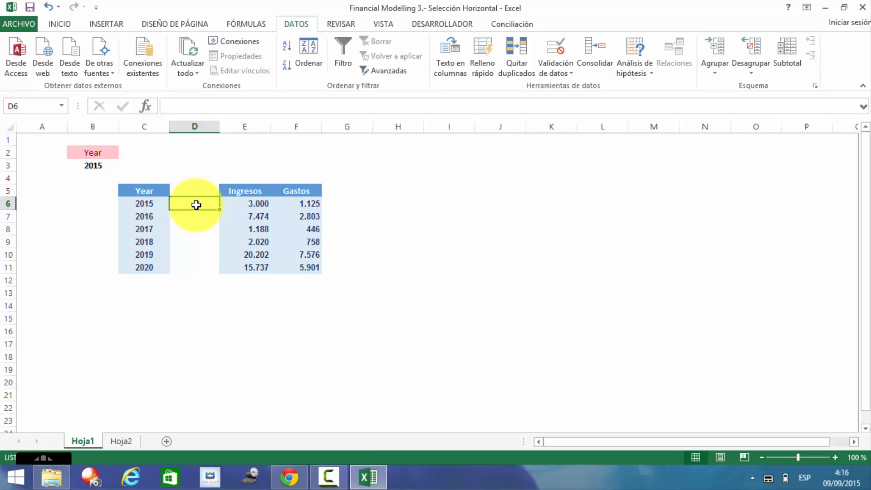
Step: Enter =SI(B3=C6;1;0) in D6 to flag the matching year
type("=s")
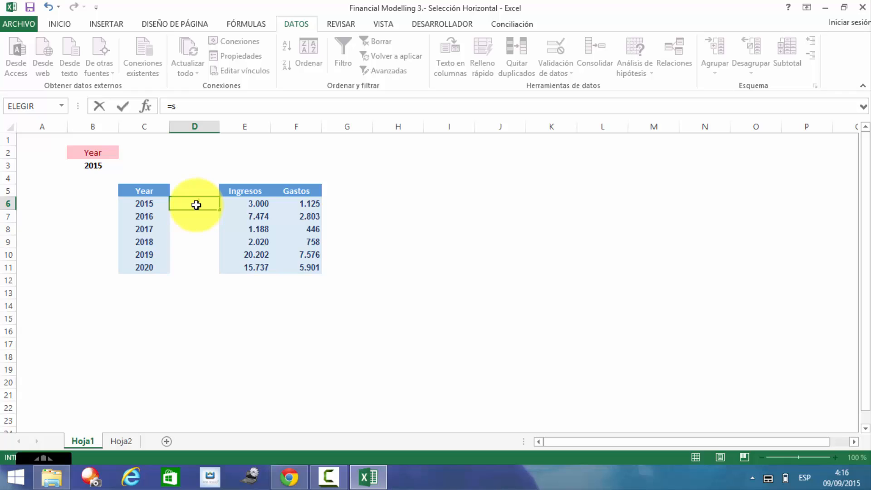
type("i/")
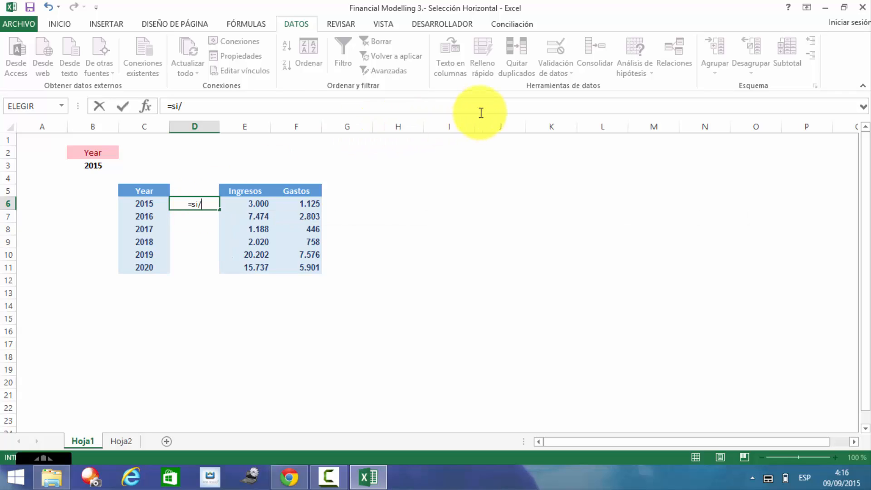
key("BackSpace")
type("(")
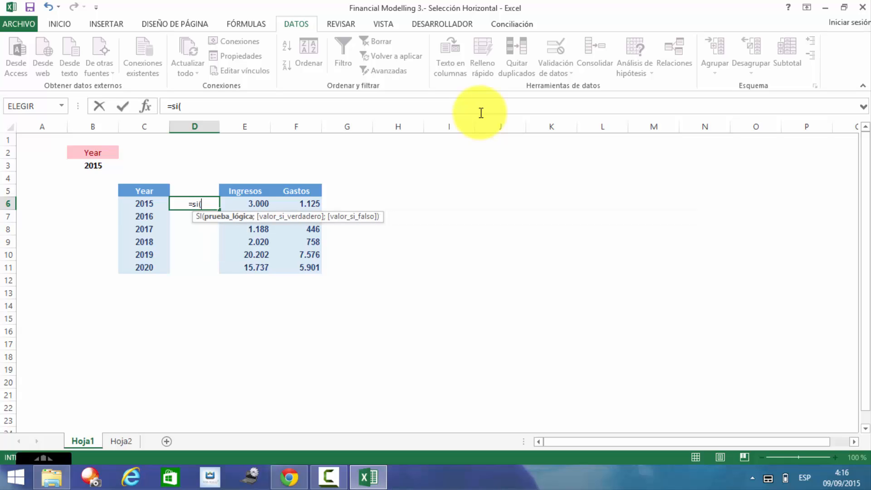
key("Left")
key("Left")
key("Left")
key("Up")
key("Up")
key("Up")
key("Right")
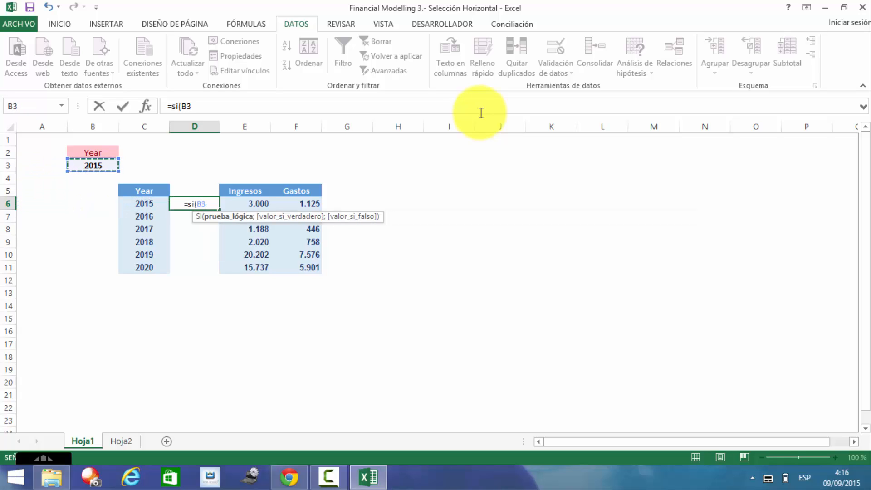
type("=")
key("Left")
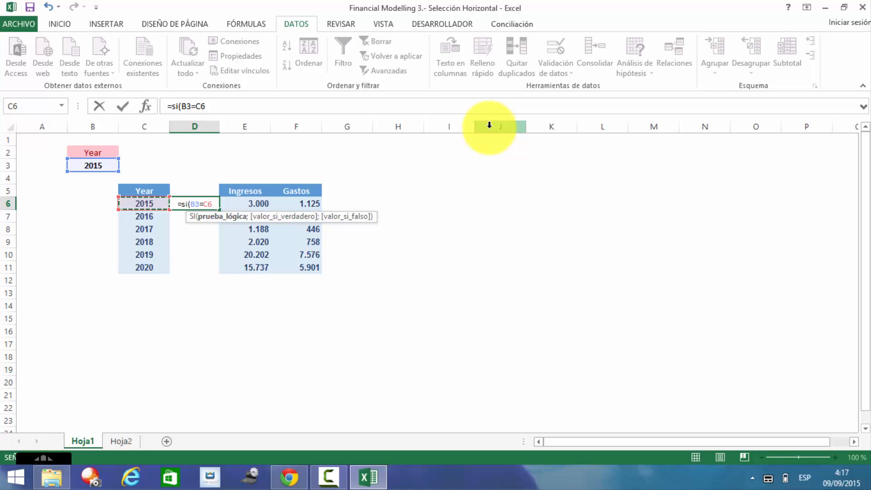
type(";1;")
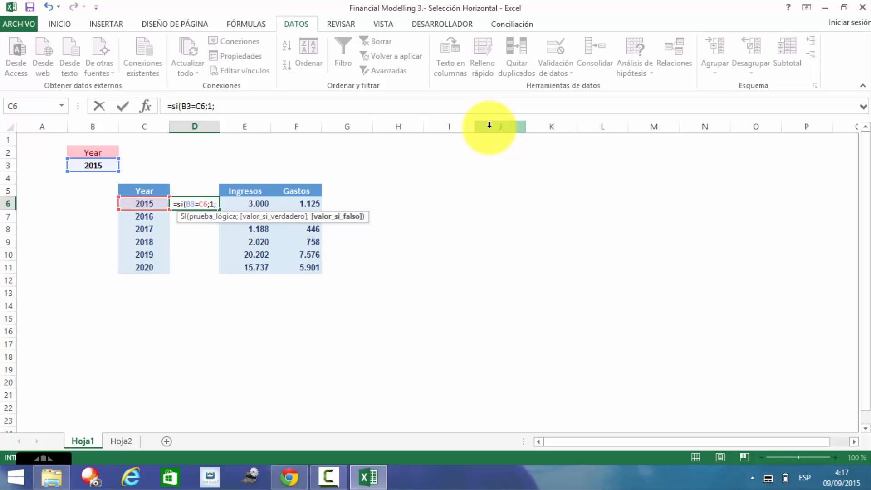
type("0")
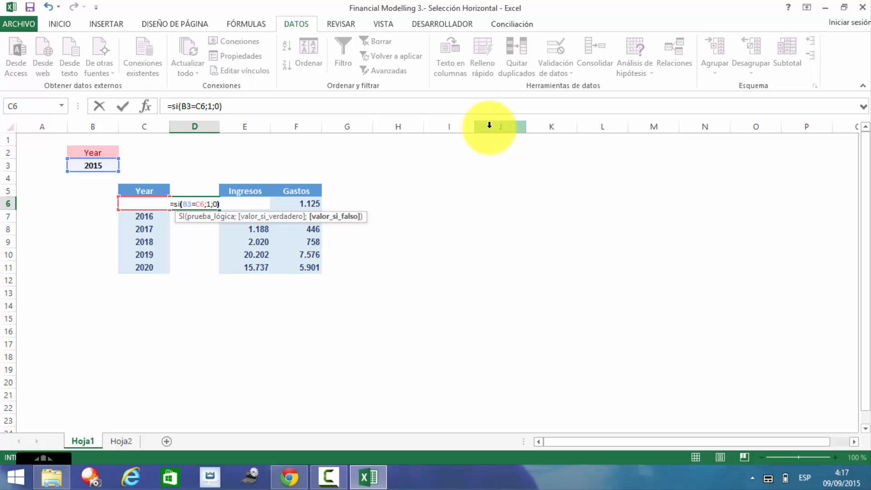
type(")")
key("Return")
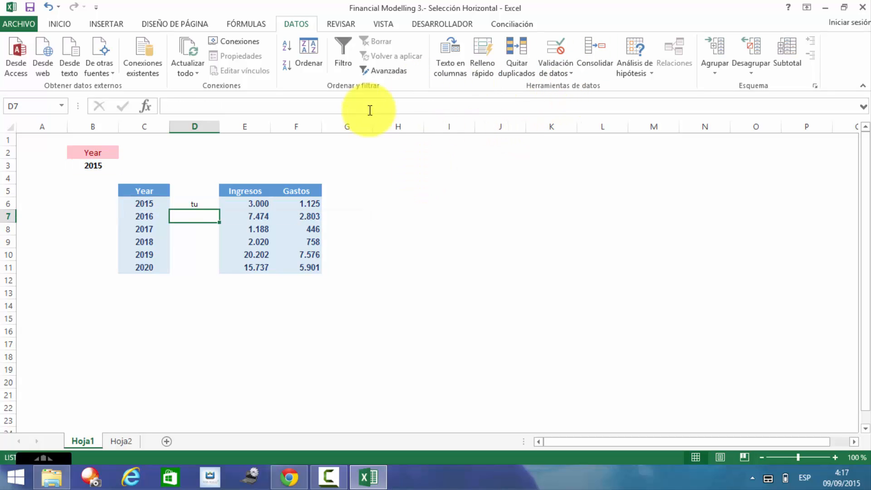
Step: Format D5:D12 as Número with 0 decimal places
left_click(201, 189)
key("shift+Down")
key("shift+Down")
key("shift+Down")
key("shift+Down")
key("shift+Down")
key("shift+Down")
key("shift+Down")
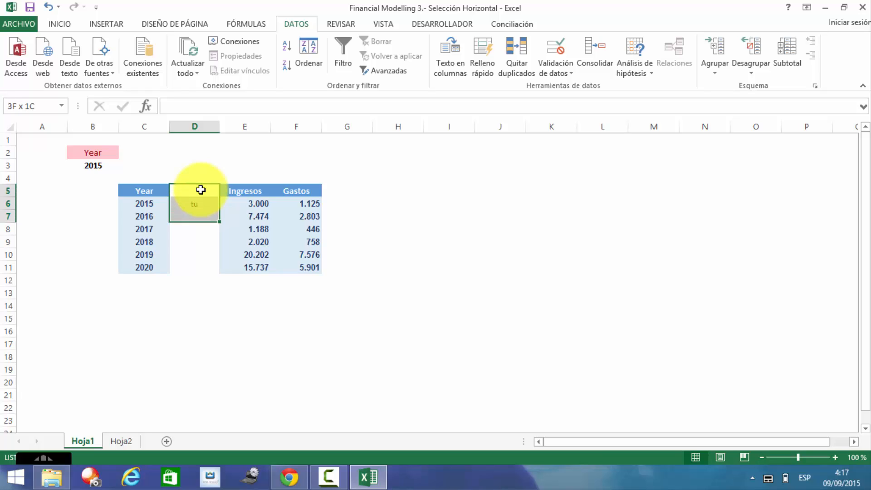
left_click(59, 25)
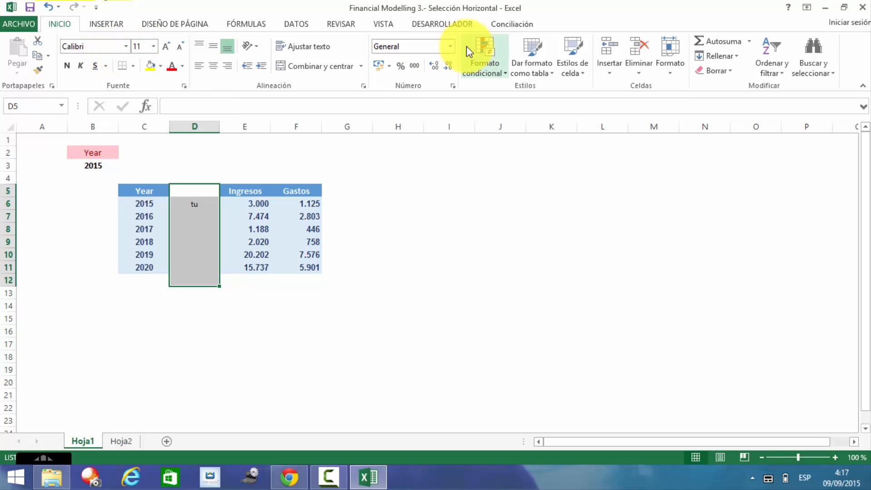
left_click(448, 46)
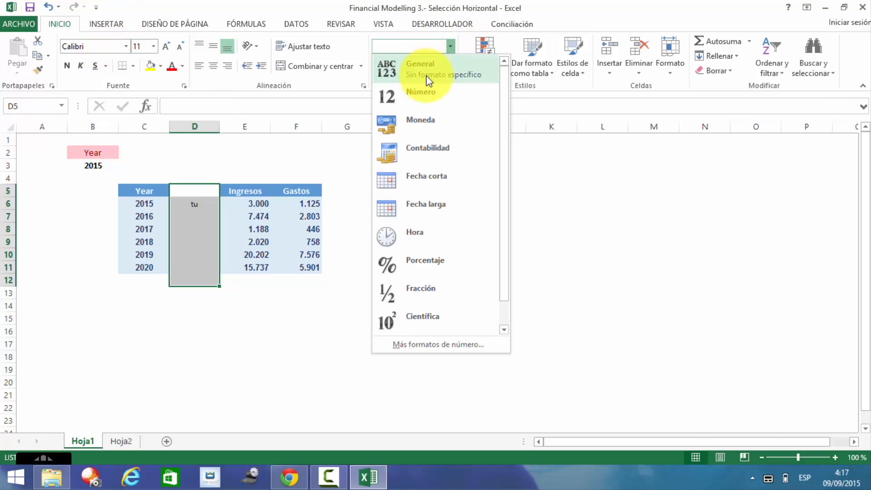
left_click(427, 100)
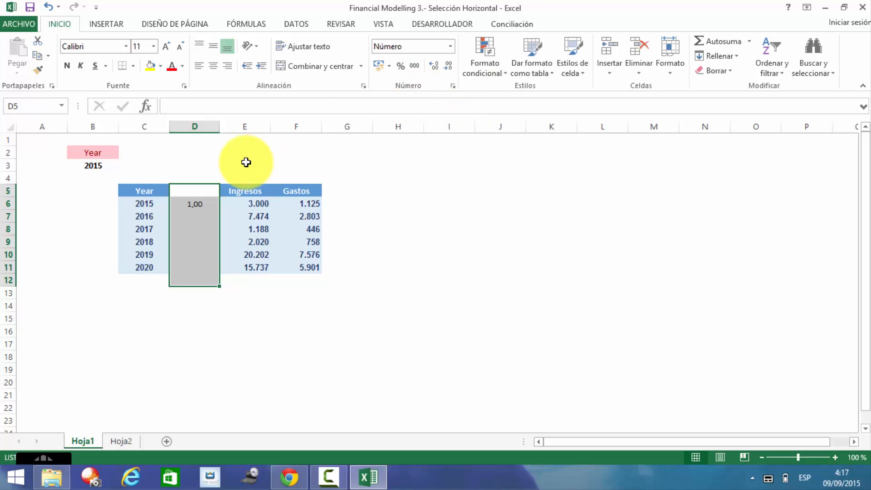
left_click(451, 46)
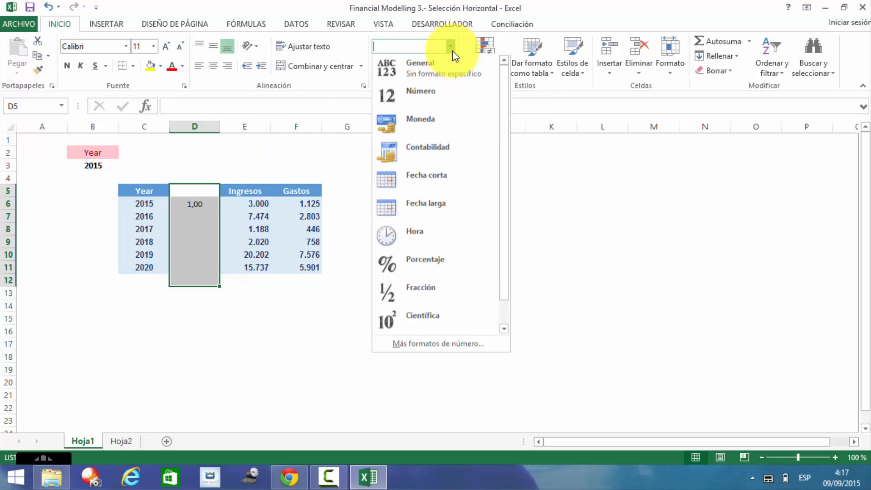
left_click(424, 104)
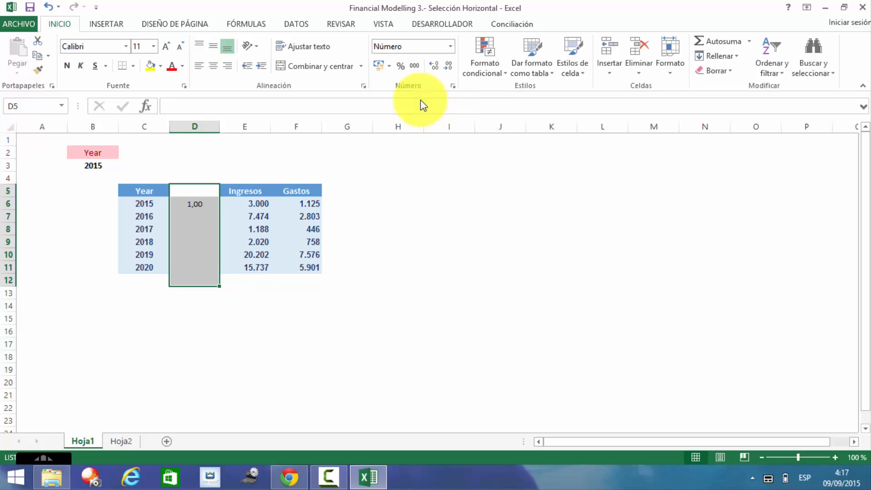
left_click(450, 51)
left_click(422, 350)
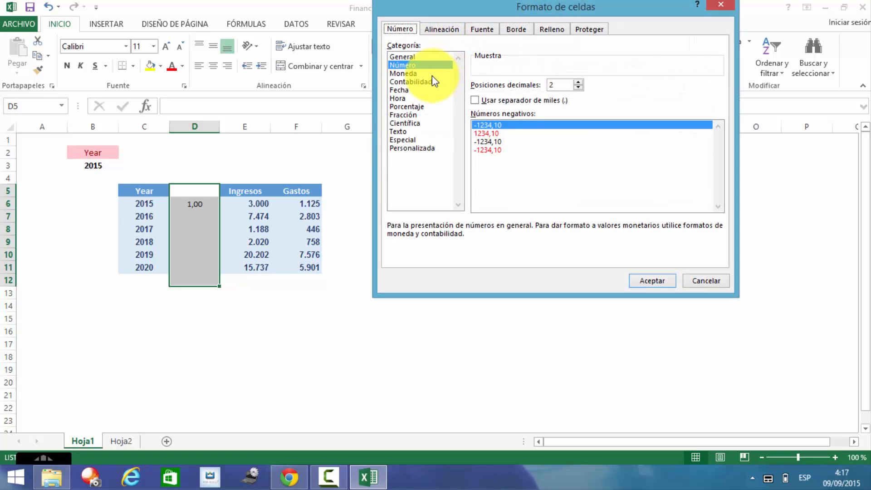
left_click(432, 75)
left_click(436, 67)
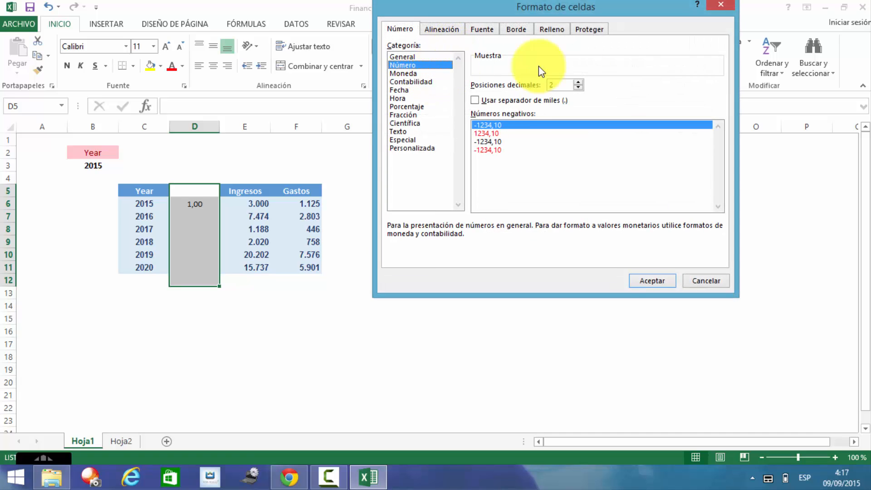
left_click(579, 88)
left_click(579, 87)
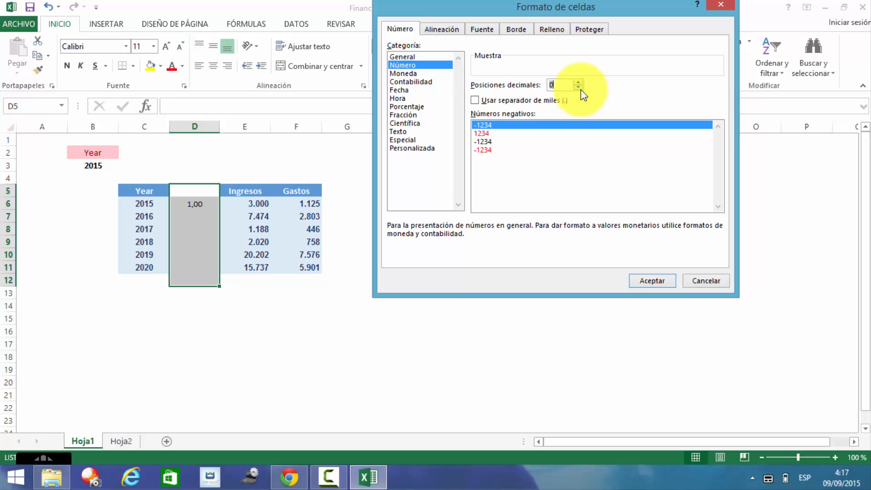
left_click(652, 281)
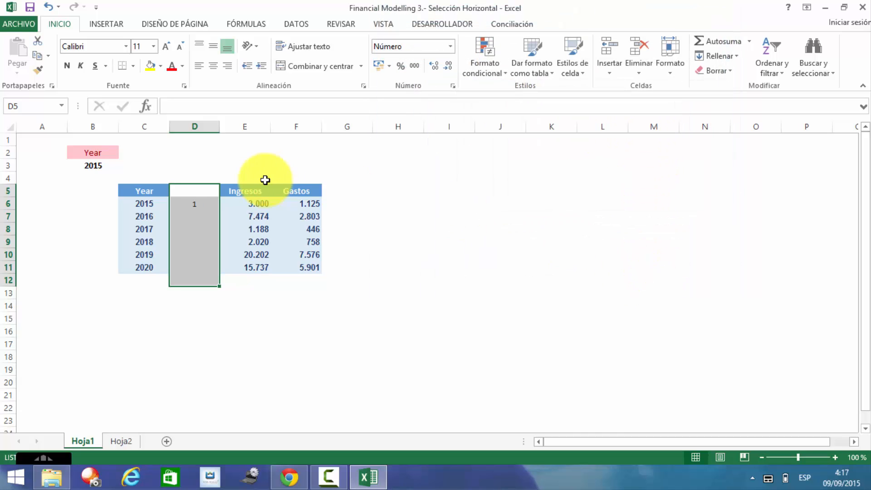
left_click(188, 215)
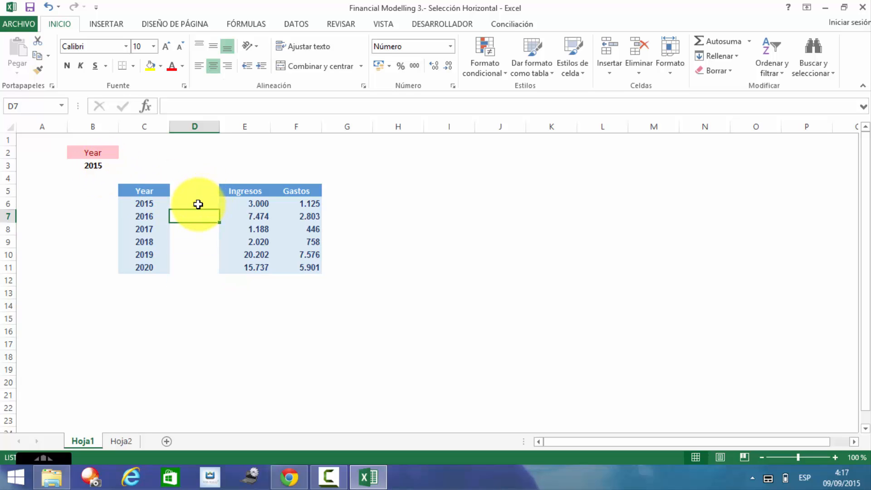
Step: Change D6's formula to =SI($B$3=C6;1;0) and fill it down to D11
left_click(199, 205)
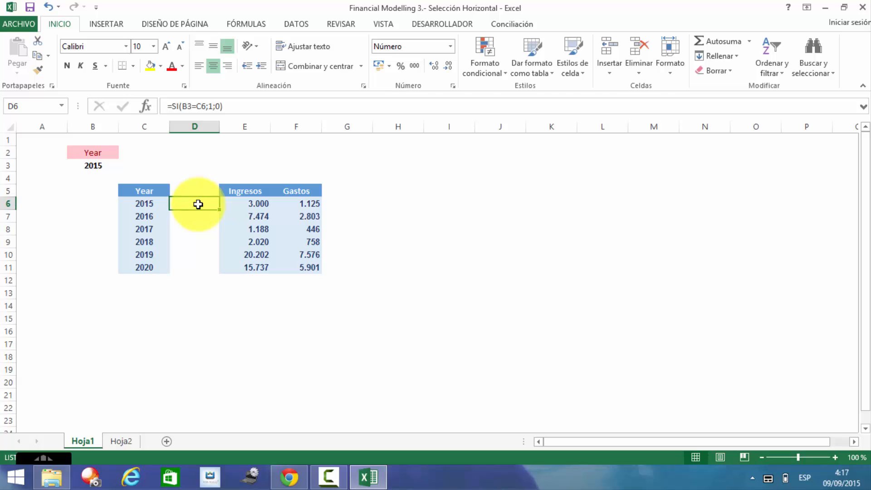
key("F2")
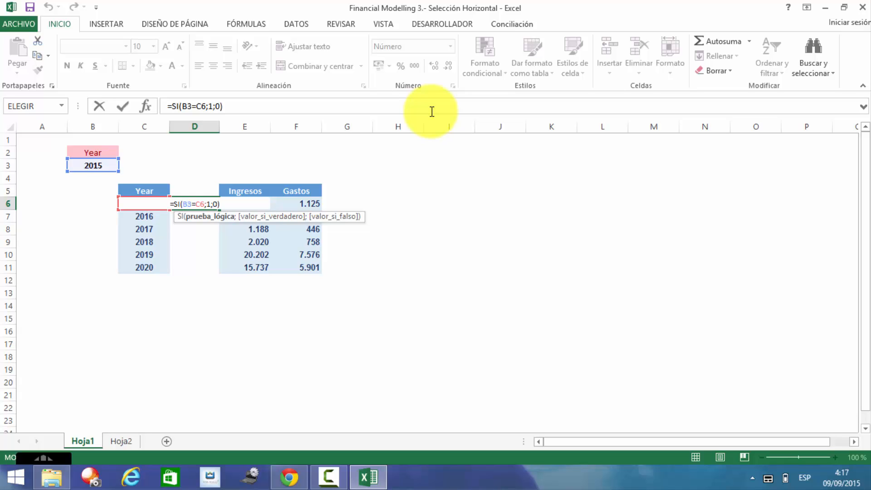
key("Return")
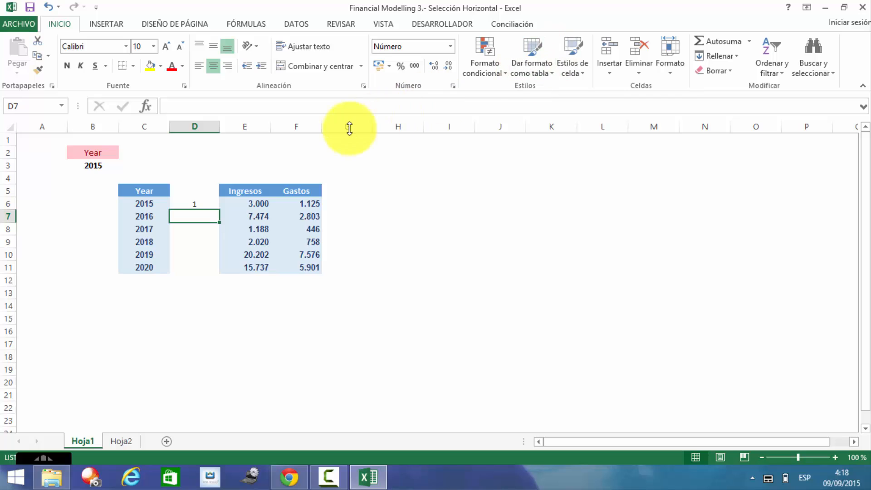
left_click(202, 204)
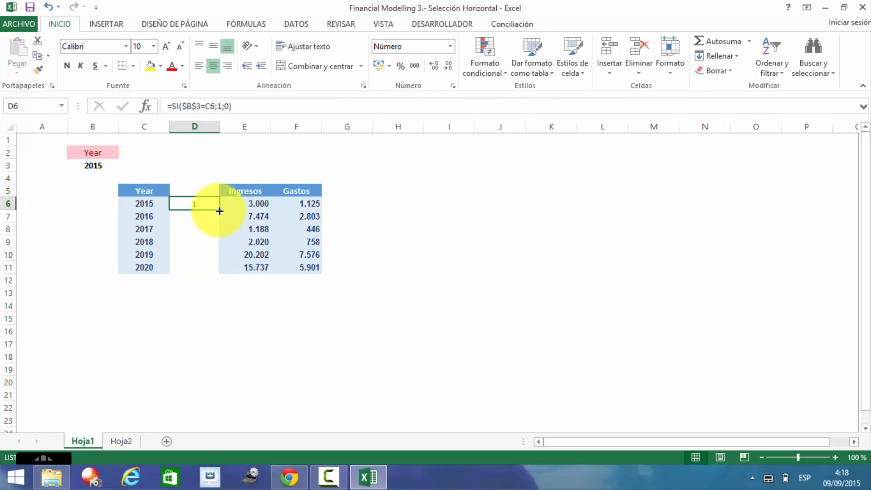
double_click(220, 212)
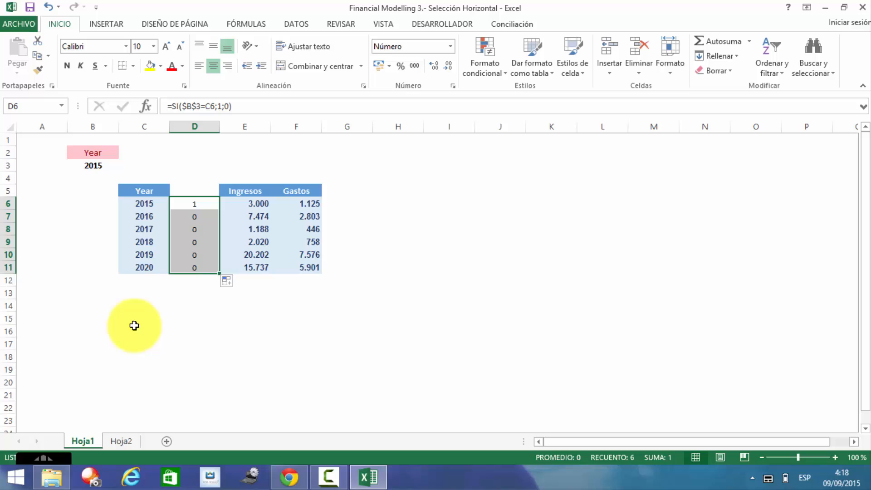
left_click(94, 165)
Step: Switch B3 to 2016, then 2019, then 2020, checking the 1 flag follows
left_click(123, 164)
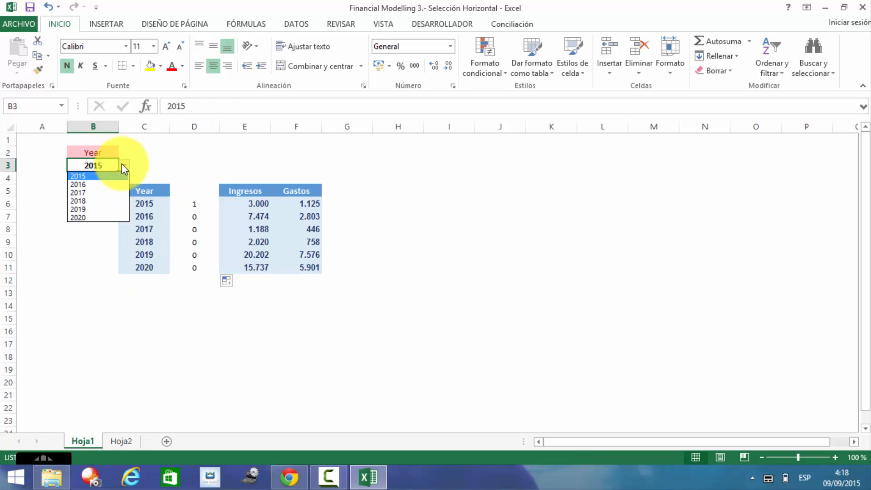
left_click(107, 184)
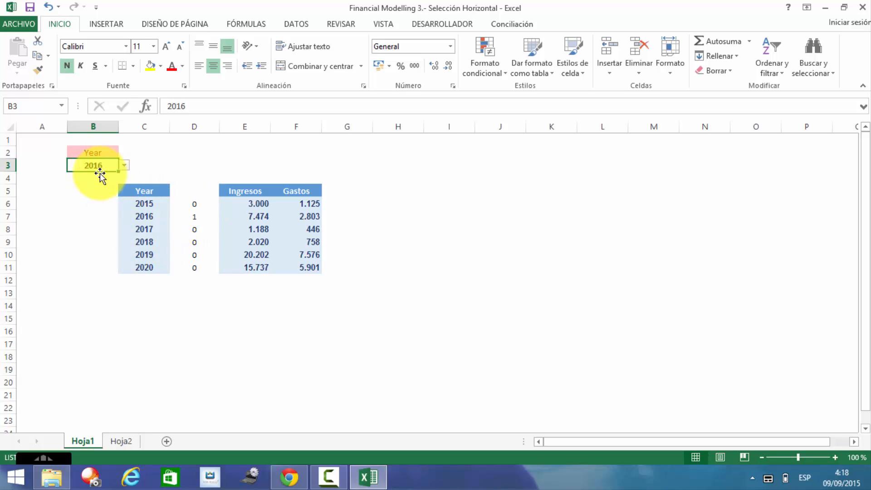
left_click(195, 218)
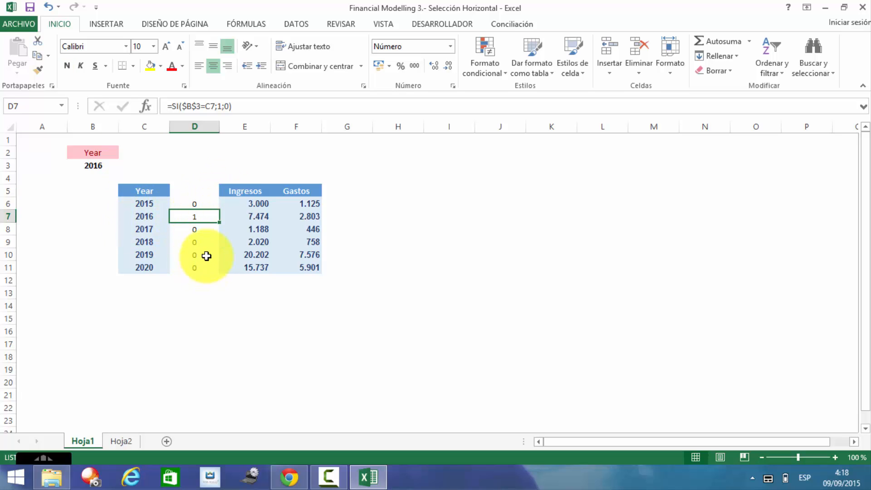
left_click(113, 165)
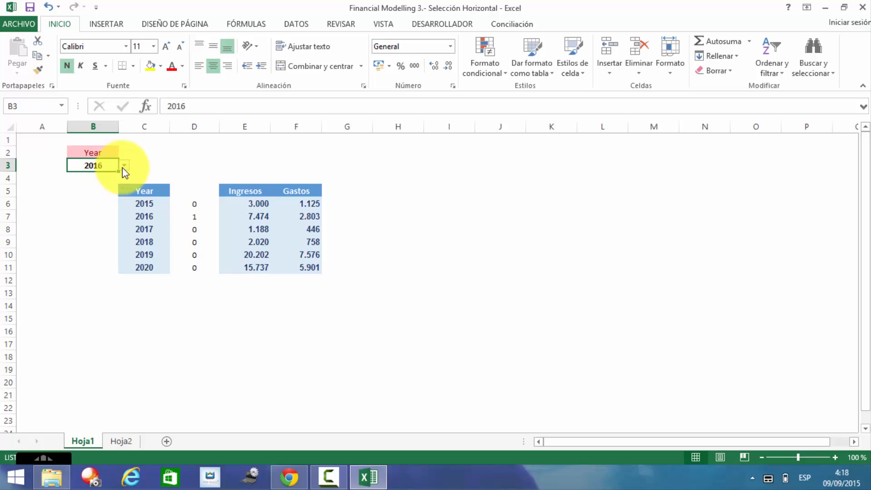
left_click(124, 166)
left_click(106, 208)
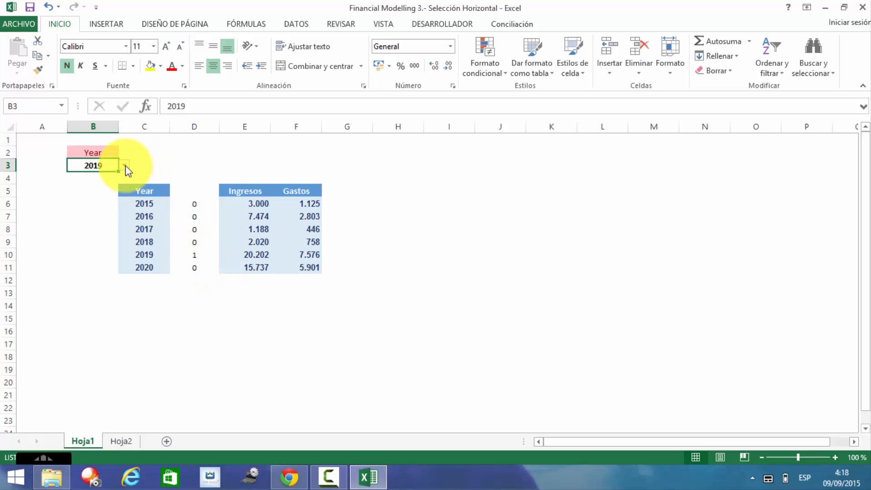
left_click(125, 166)
left_click(113, 218)
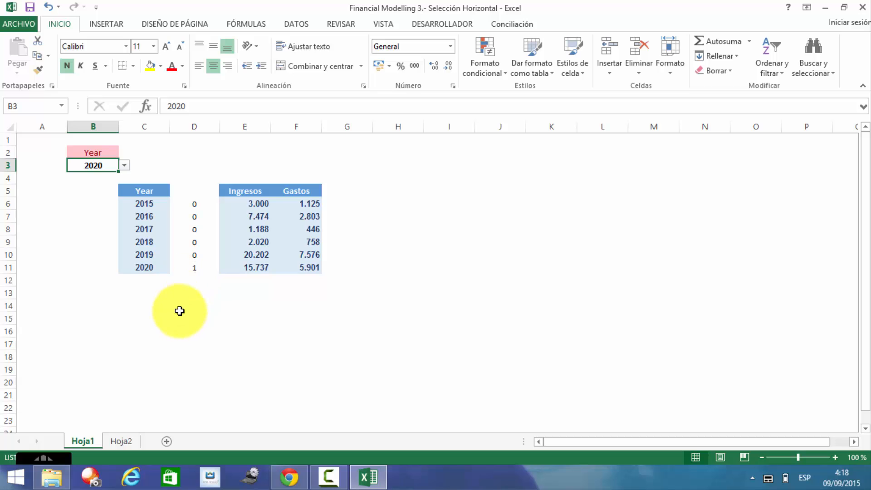
left_click(85, 202)
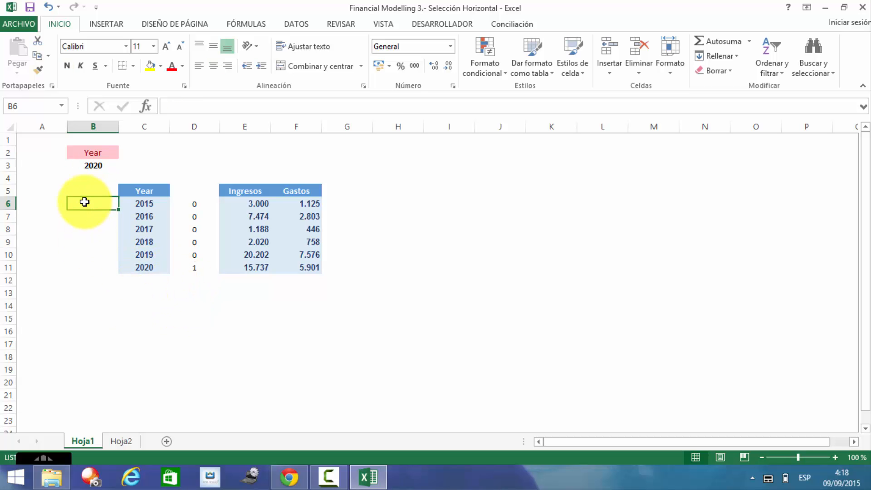
key("Left")
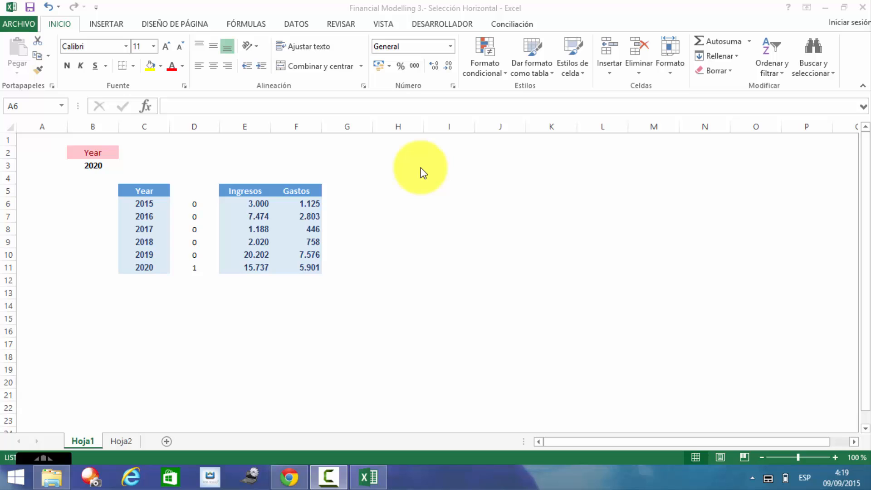
Step: Apply the Wingdings 3 font to cells H2:H8
left_click(392, 151)
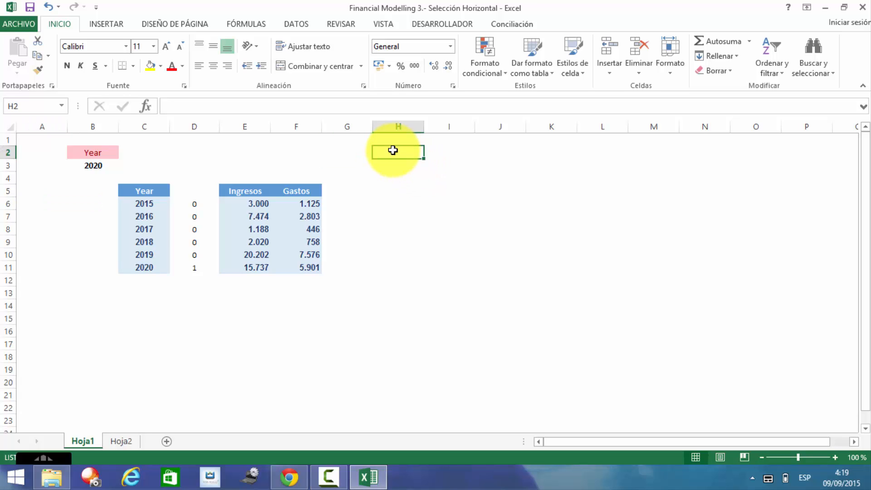
key("shift+Down")
key("shift+Down")
key("shift+Down")
key("shift+Down")
key("shift+Down")
key("shift+Down")
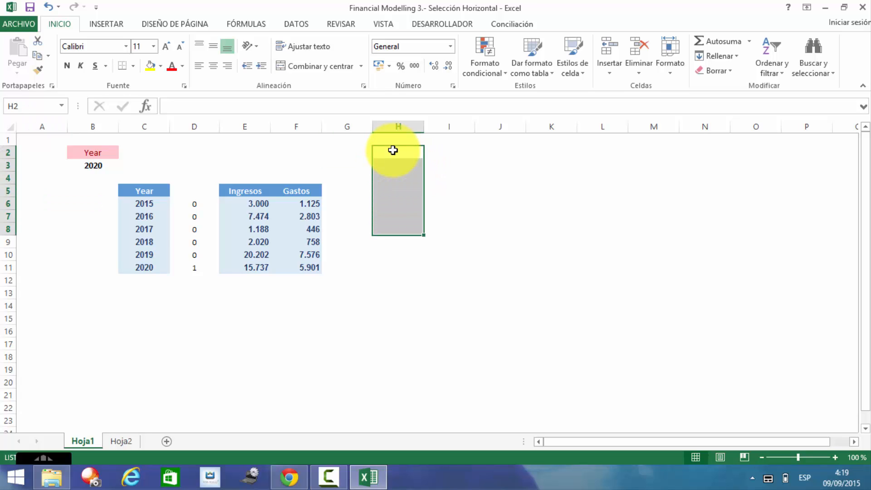
left_click(126, 46)
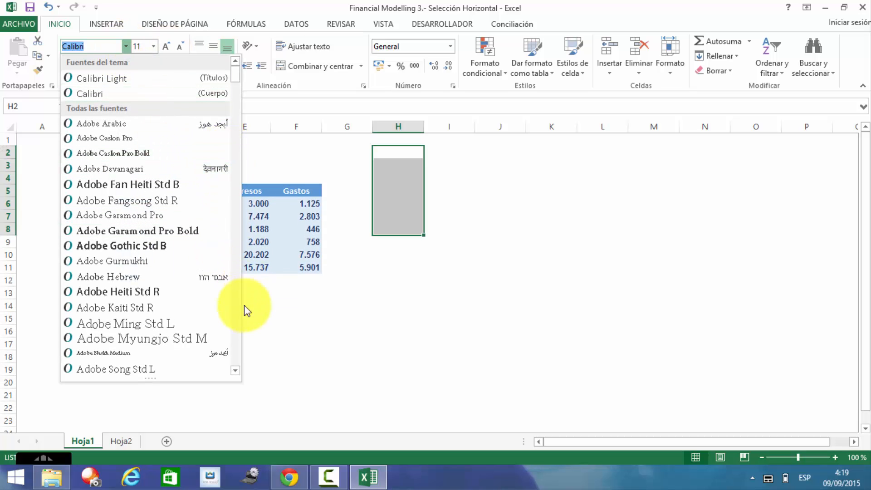
scroll(236, 354, "down", 20)
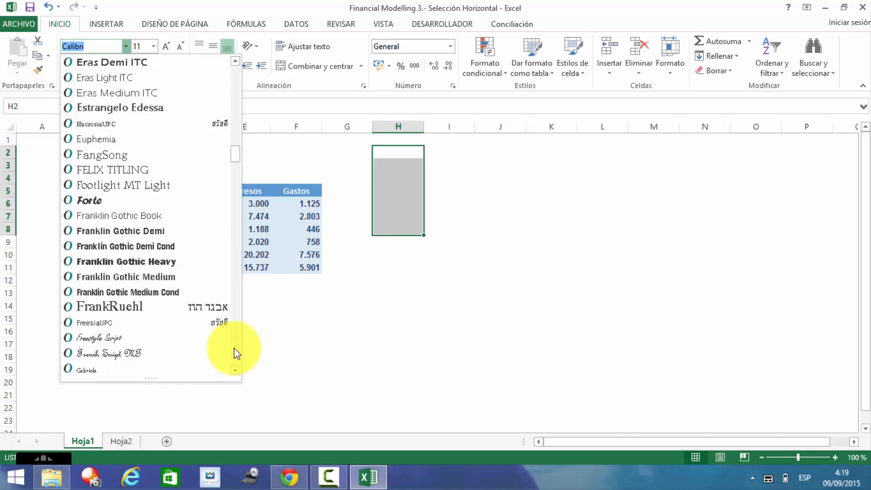
scroll(237, 353, "down", 20)
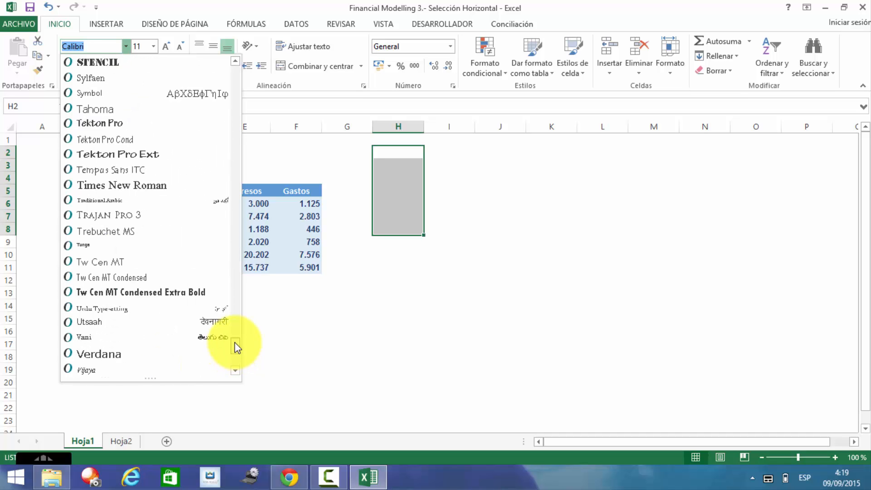
left_click_drag(235, 345, 236, 363)
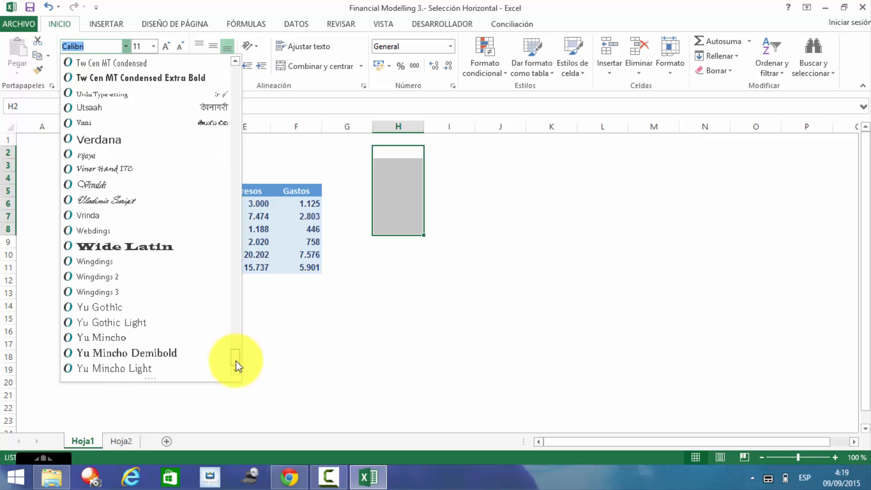
left_click(124, 293)
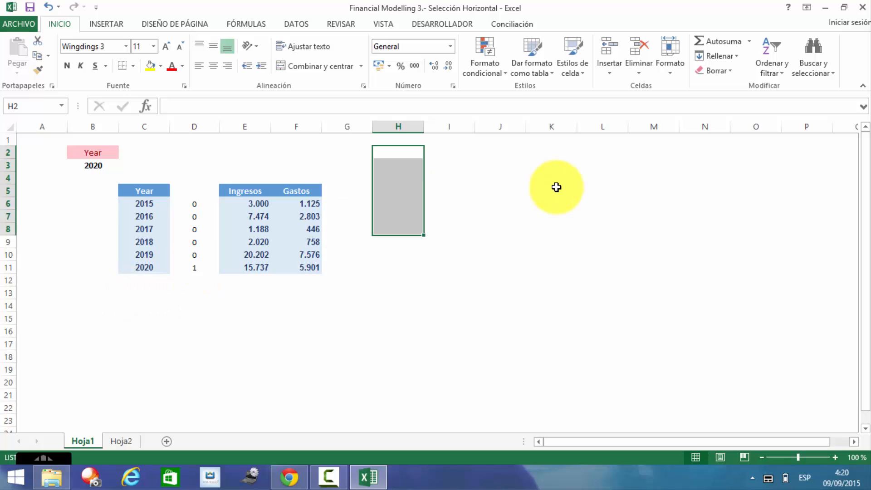
Step: Type test letters in H2 to preview Wingdings 3 arrows, then discard the entry
left_click(416, 152)
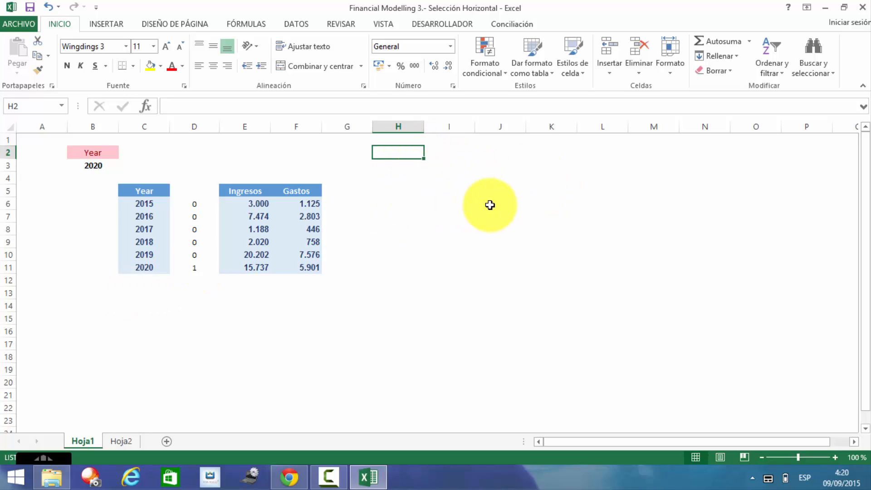
type("abcdefg")
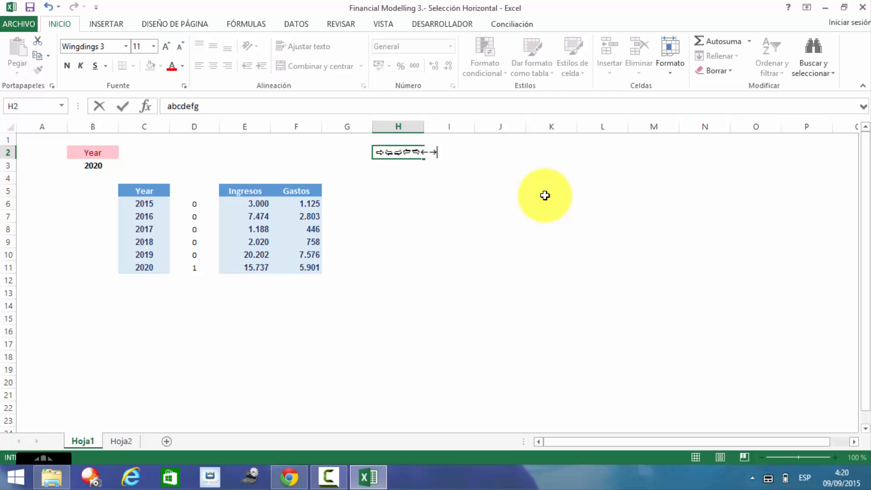
key("BackSpace")
key("BackSpace")
key("BackSpace")
key("BackSpace")
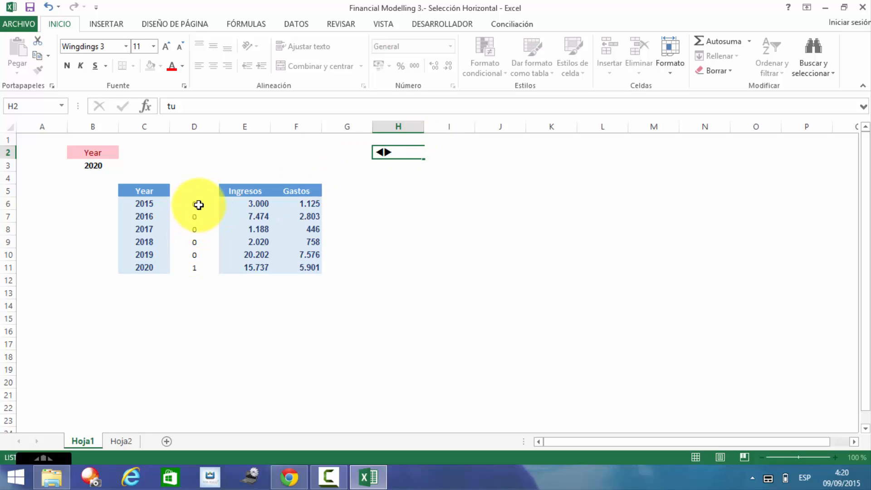
key("Escape")
Step: Set the flag cells D6:D11 to the Wingdings 3 font
left_click(199, 205)
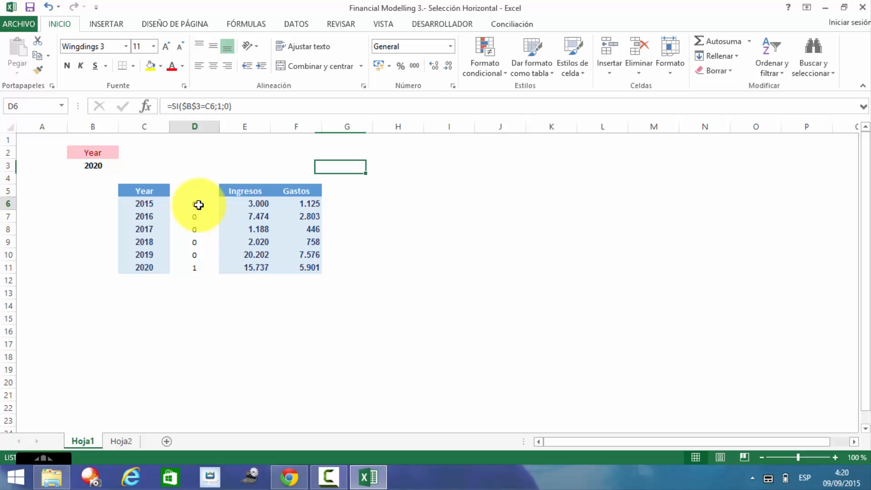
key("shift+Down")
key("shift+Down")
key("shift+Down")
key("shift+Down")
key("shift+Down")
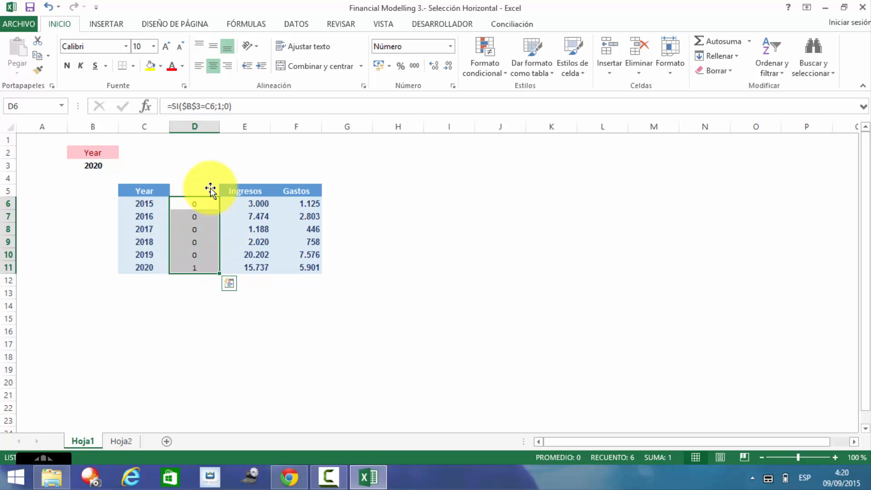
left_click(126, 47)
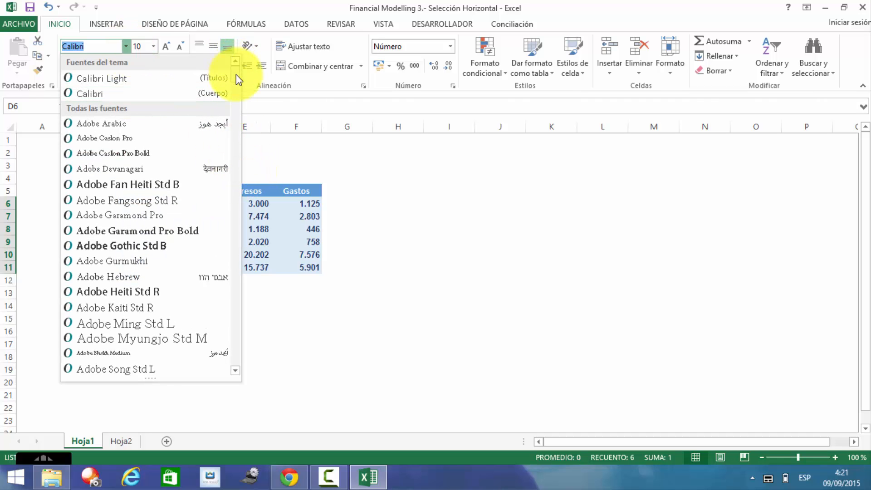
left_click_drag(236, 74, 259, 403)
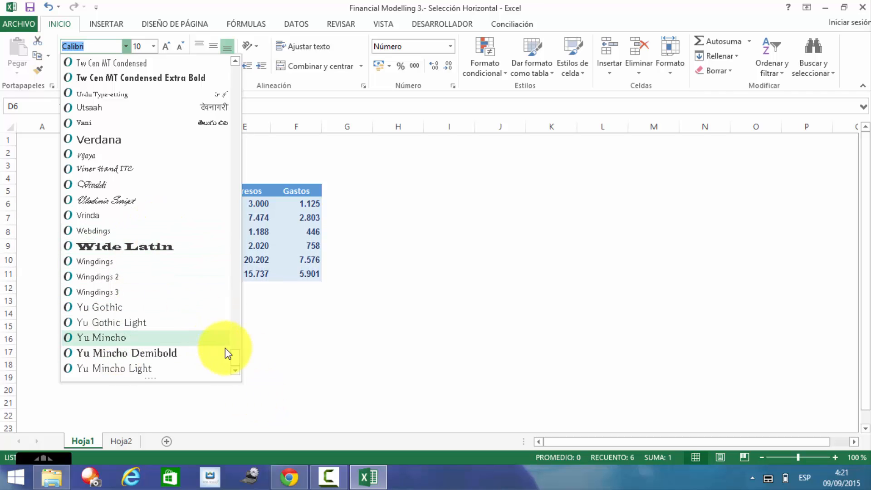
left_click(128, 293)
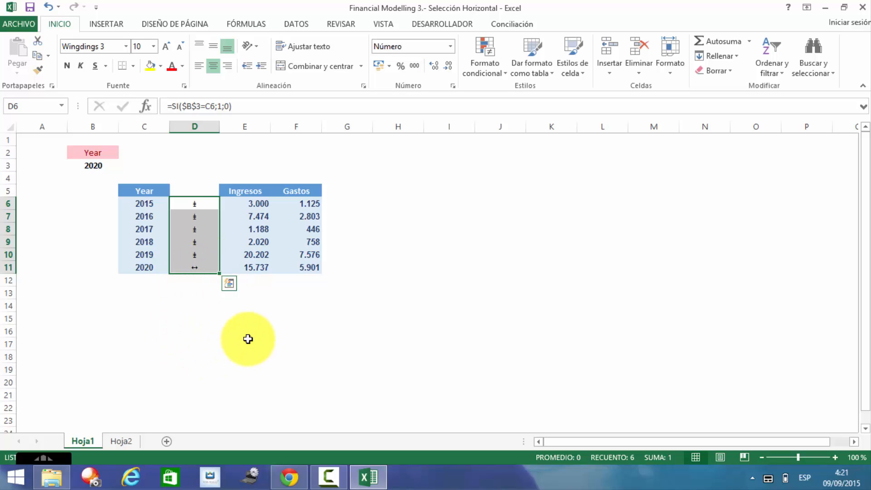
left_click(154, 329)
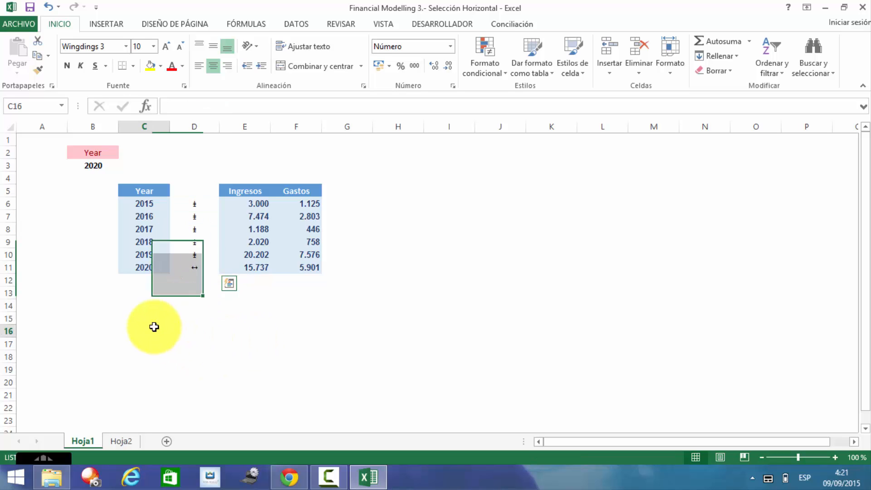
left_click(92, 290)
left_click(141, 293)
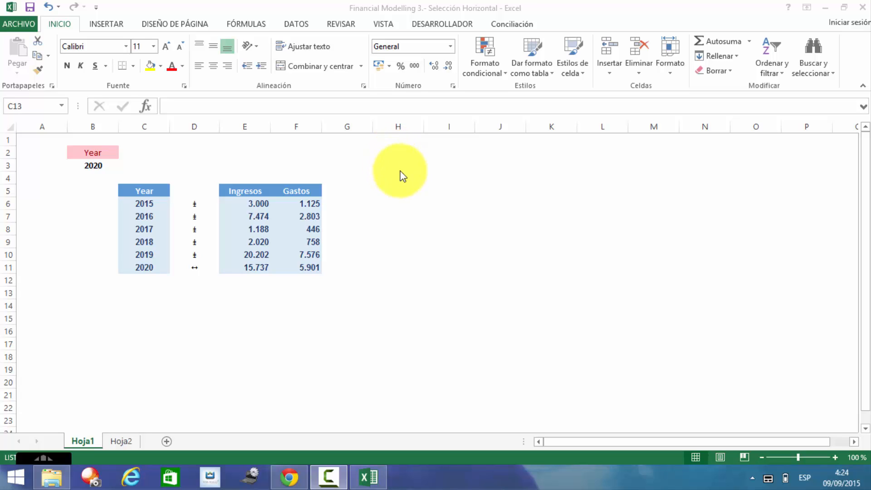
left_click(452, 45)
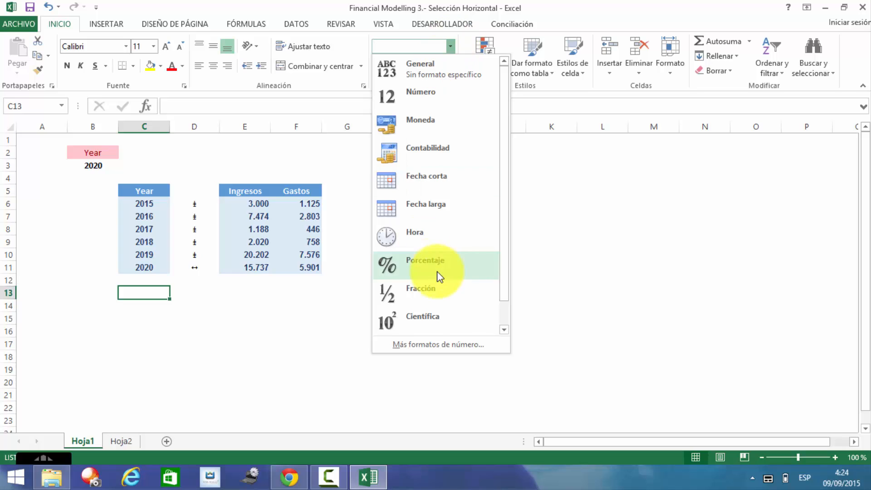
left_click(420, 345)
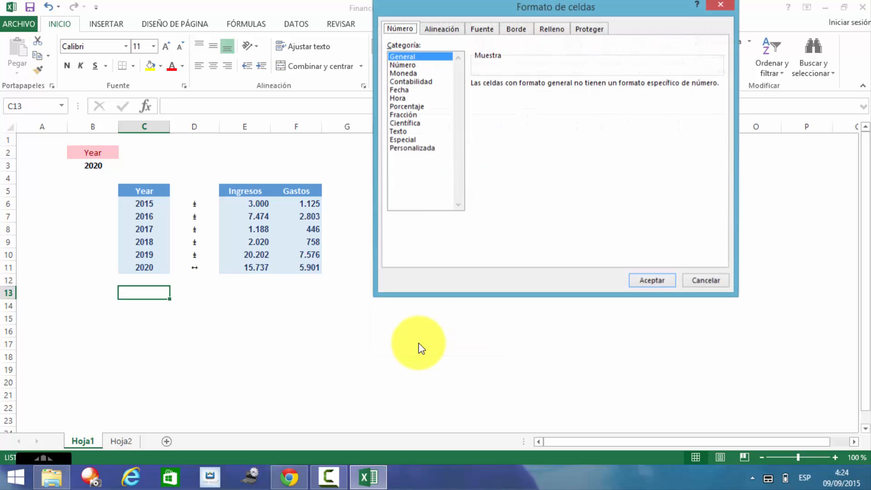
left_click(417, 149)
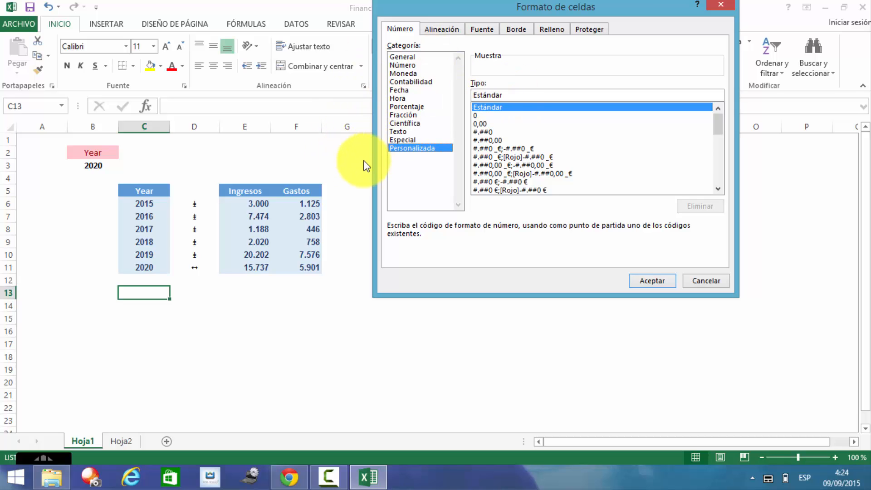
key("Escape")
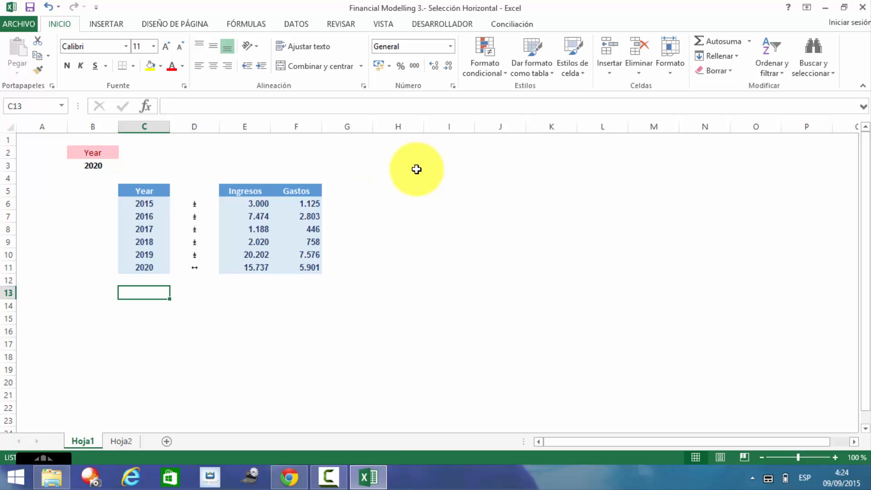
Step: Discard the test characters typed in H3 and go to cell F14
left_click(414, 167)
type("35")
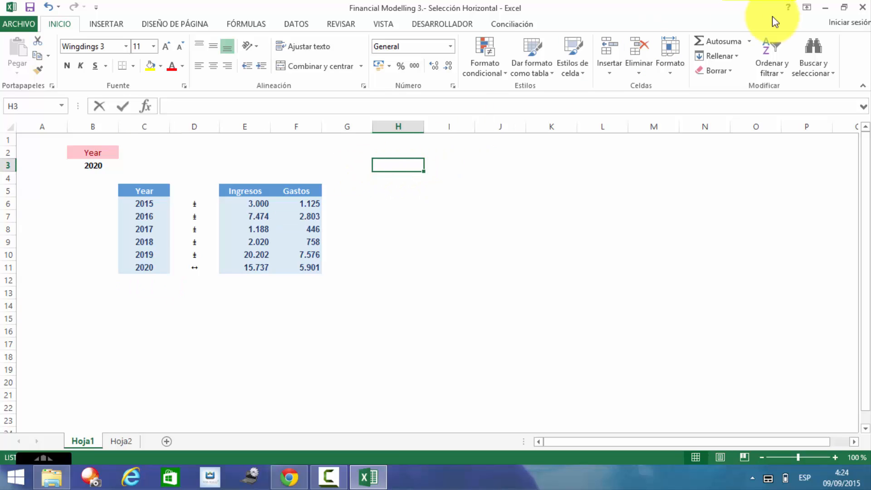
key("BackSpace")
key("BackSpace")
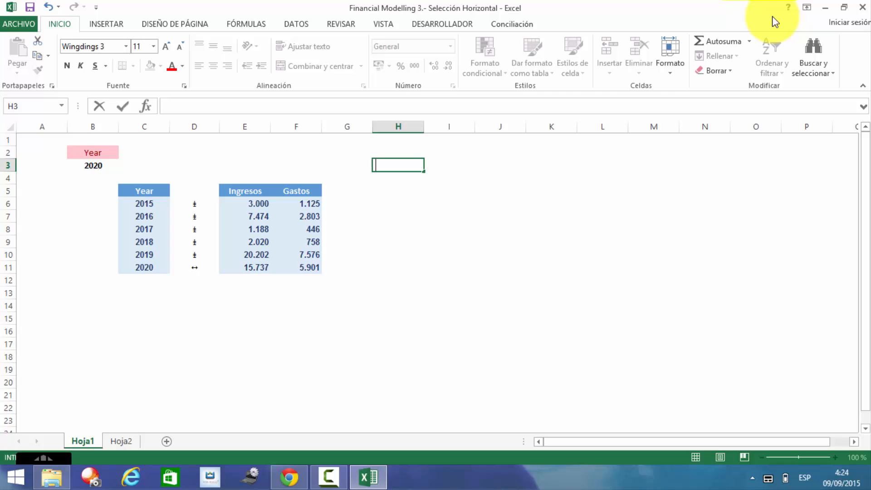
key("Right")
key("Down")
key("Down")
key("Down")
key("Down")
key("Down")
key("Down")
key("Down")
key("Down")
key("Down")
key("Down")
key("Left")
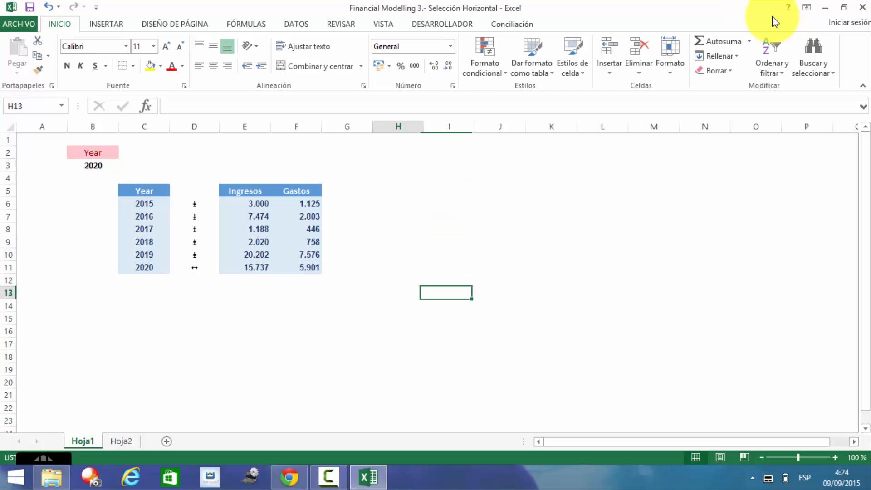
key("Left")
key("Left")
key("Down")
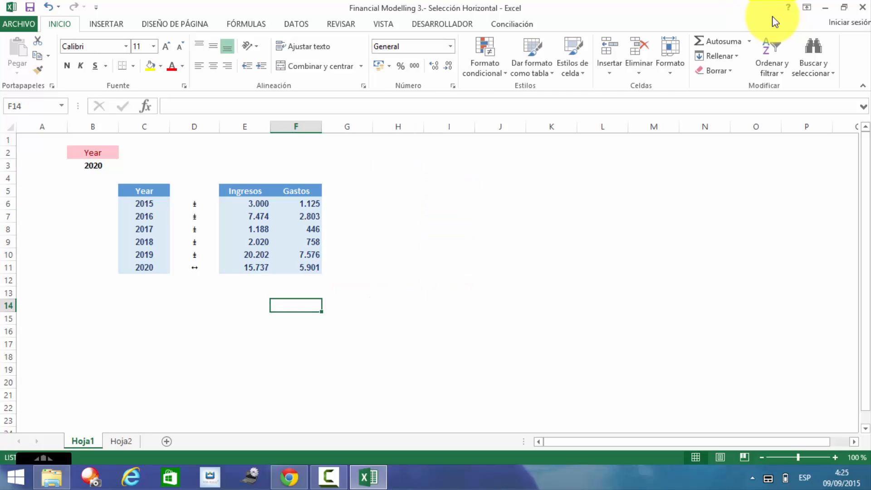
Step: Enter 52, -35 and 0 down F14:F16
type("52")
key("Return")
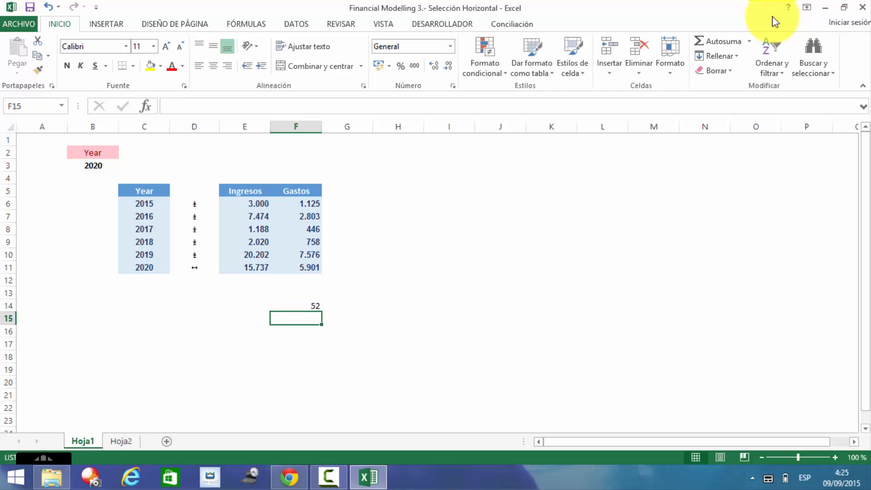
type("-")
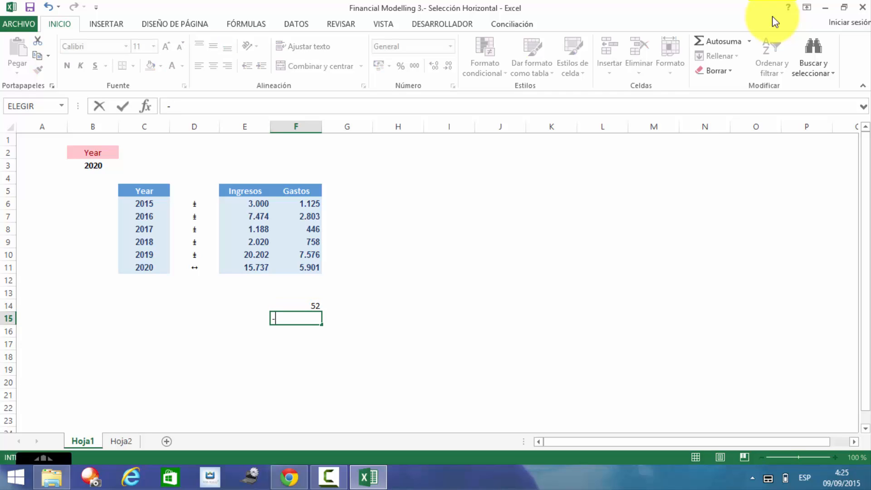
type("35")
key("Return")
type("0")
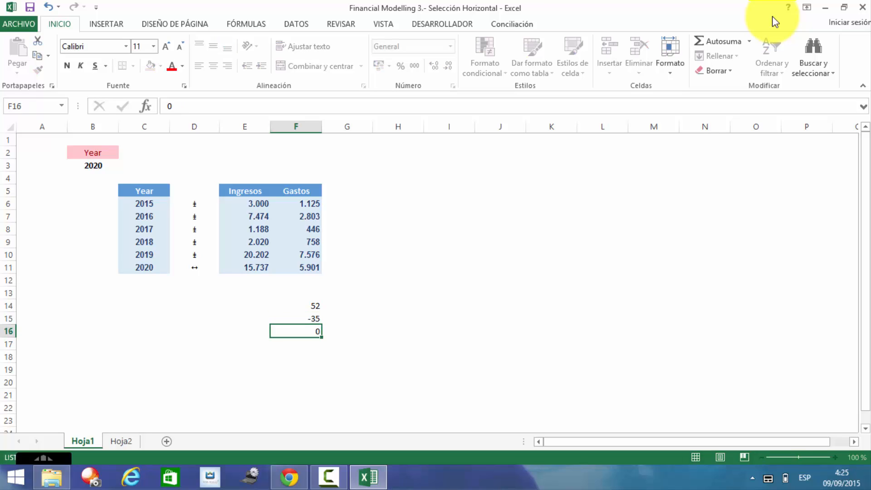
key("Return")
key("Up")
key("Up")
key("Up")
key("Up")
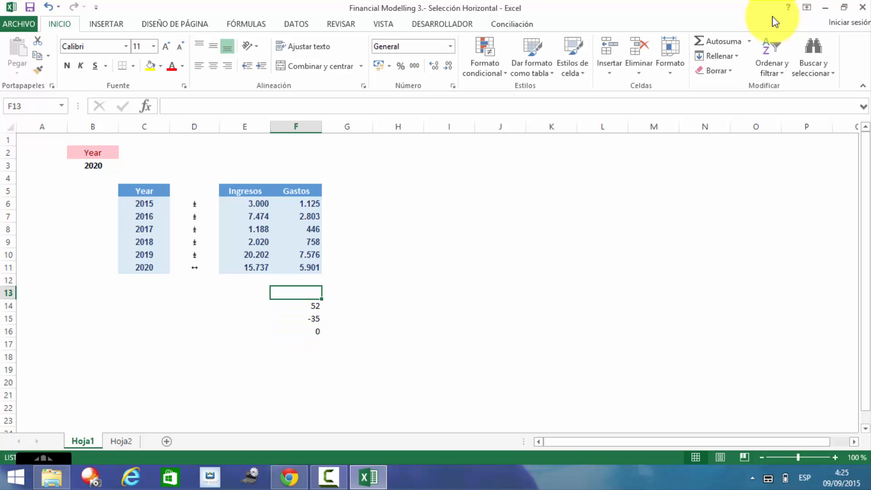
key("Down")
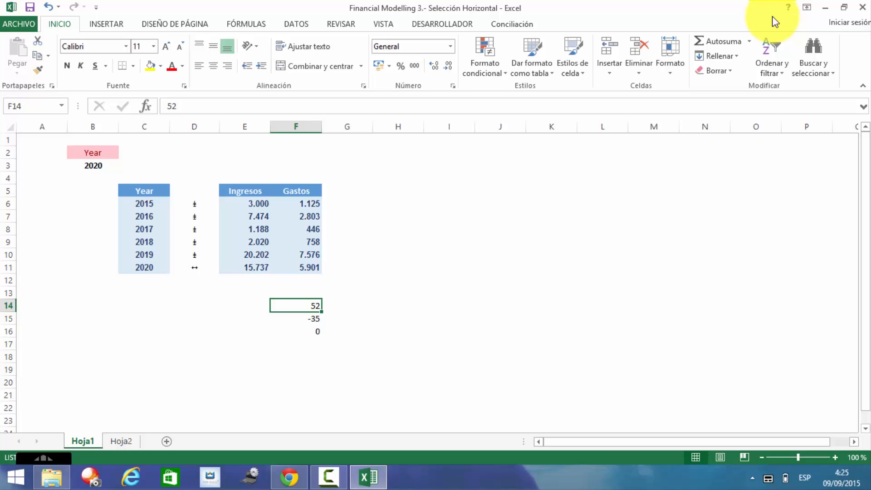
key("Down")
key("Down")
key("Up")
key("Up")
key("Up")
key("Down")
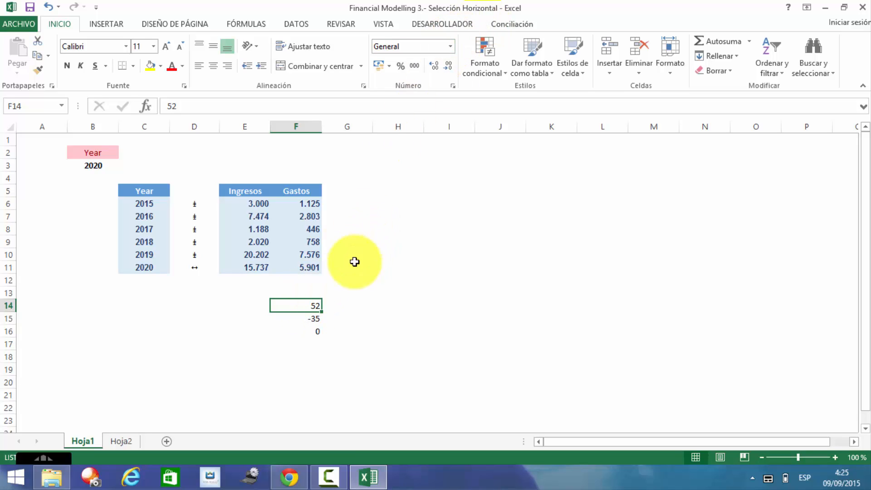
Step: Replace the Estándar format on F14:F16 with the custom code "Pos";"Neg";"Cero"
key("shift+Down")
key("shift+Down")
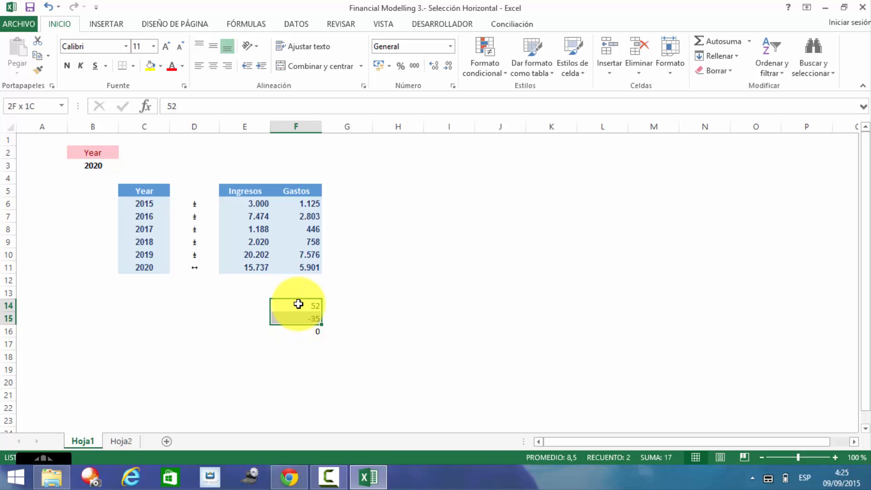
left_click(453, 47)
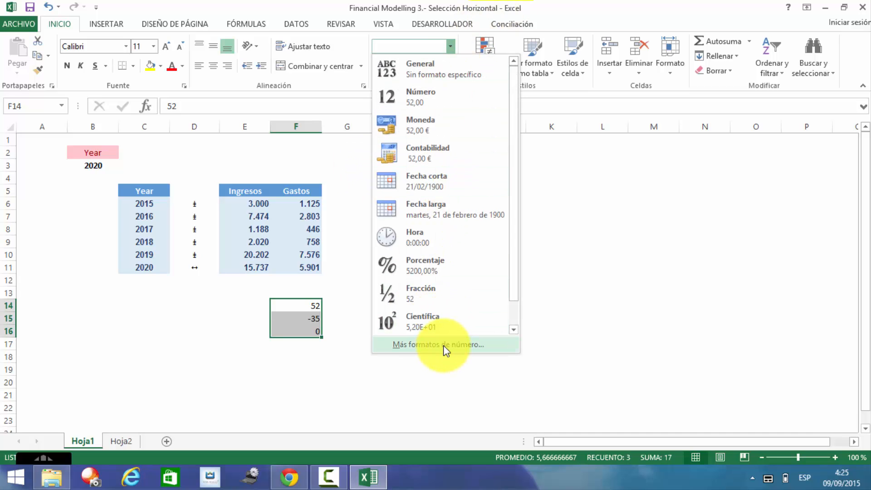
left_click(444, 345)
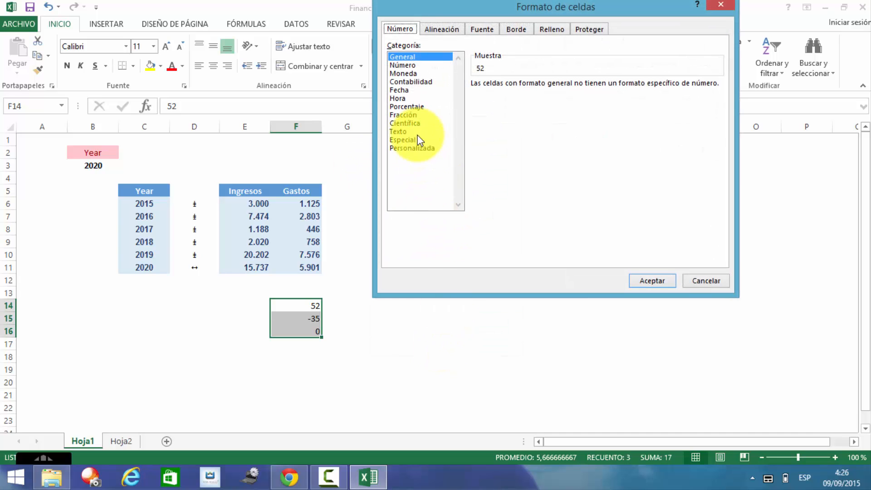
left_click(414, 147)
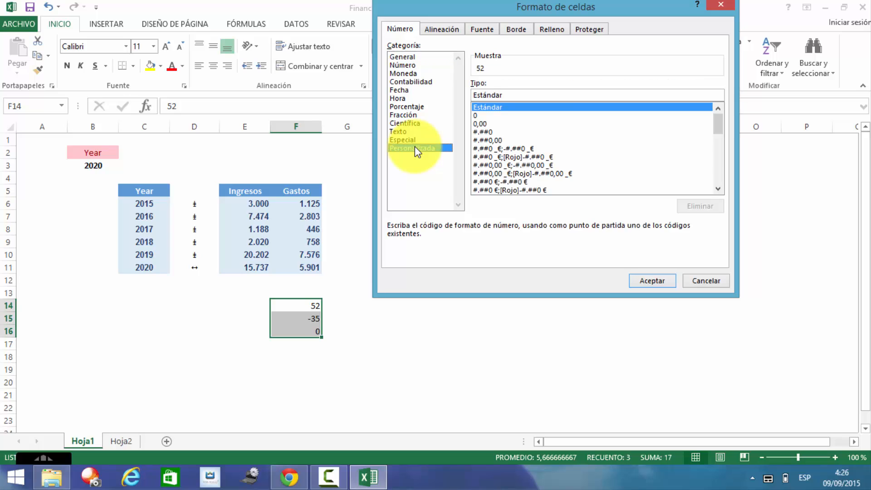
left_click(537, 93)
key("BackSpace")
key("BackSpace")
key("BackSpace")
key("BackSpace")
key("BackSpace")
key("BackSpace")
key("BackSpace")
key("BackSpace")
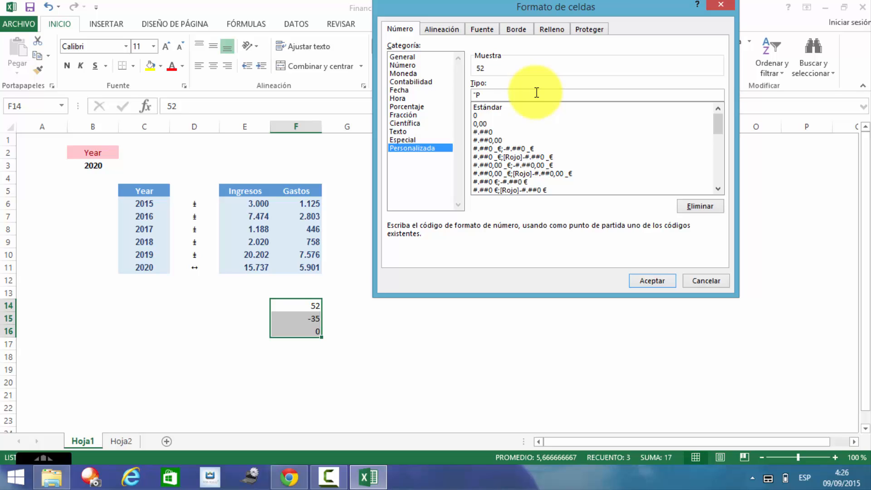
type("\"Pos\";\"N")
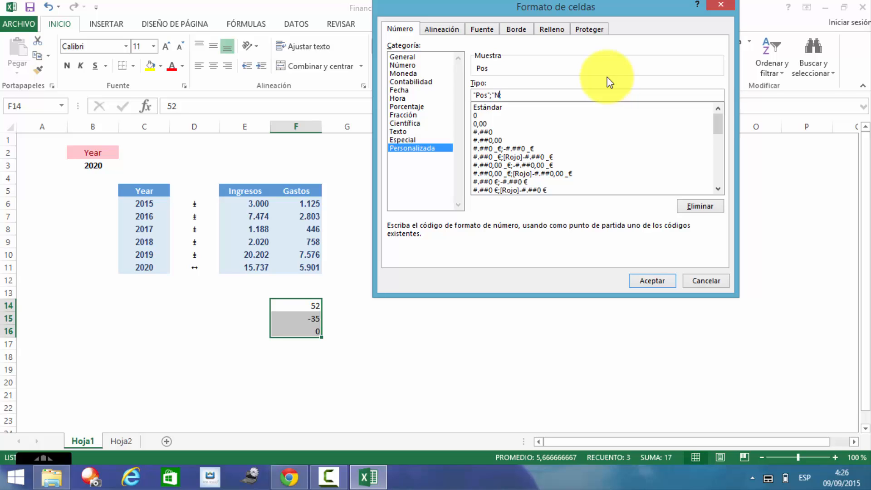
type("eg\"")
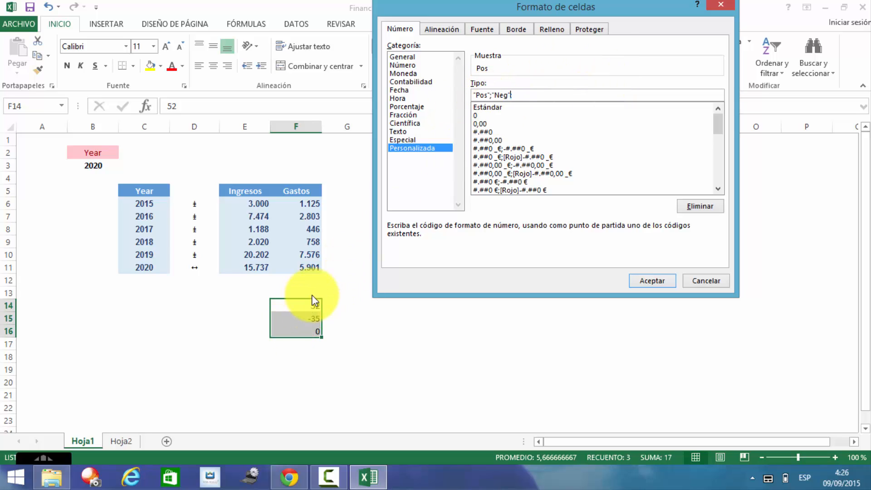
type(";")
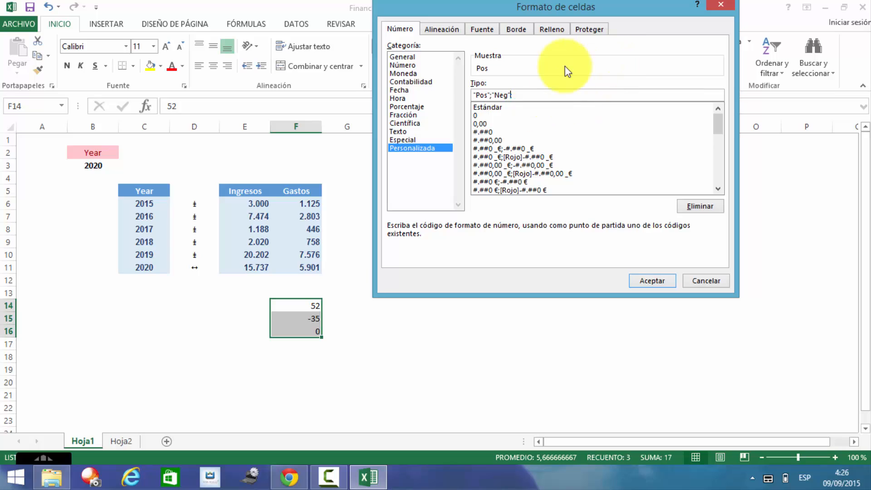
key("BackSpace")
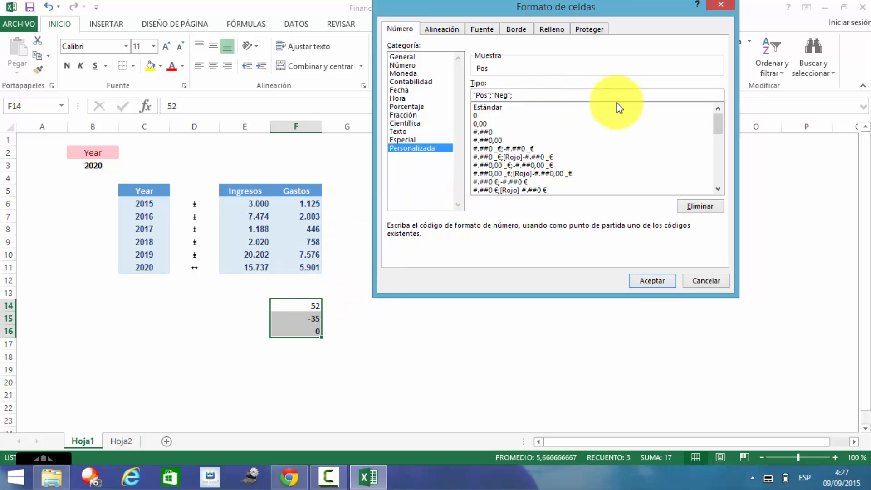
type("\"Cero")
left_click(653, 281)
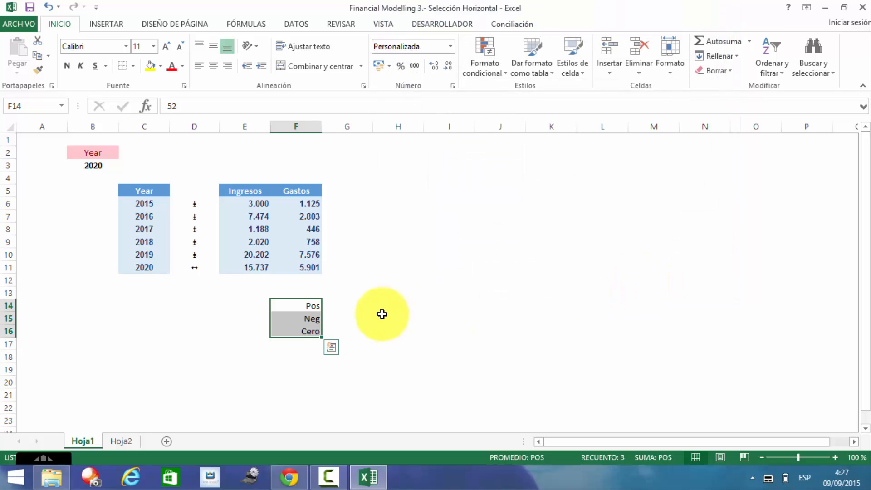
left_click(451, 47)
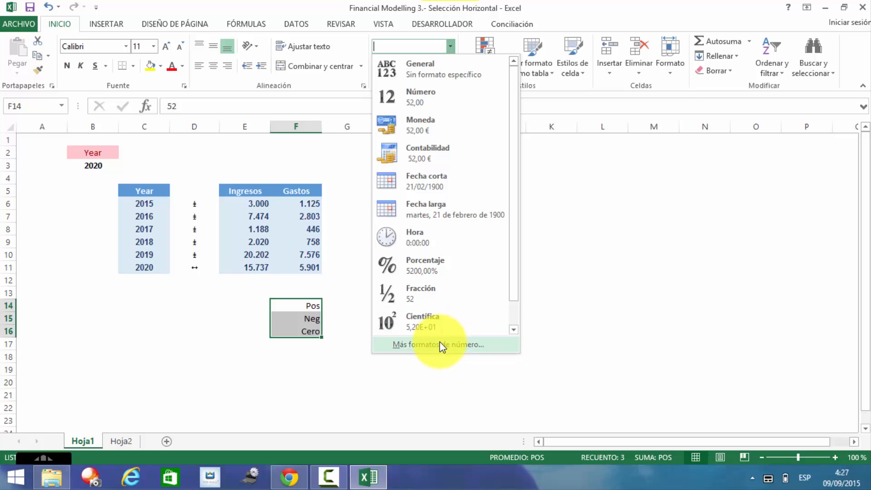
left_click(439, 341)
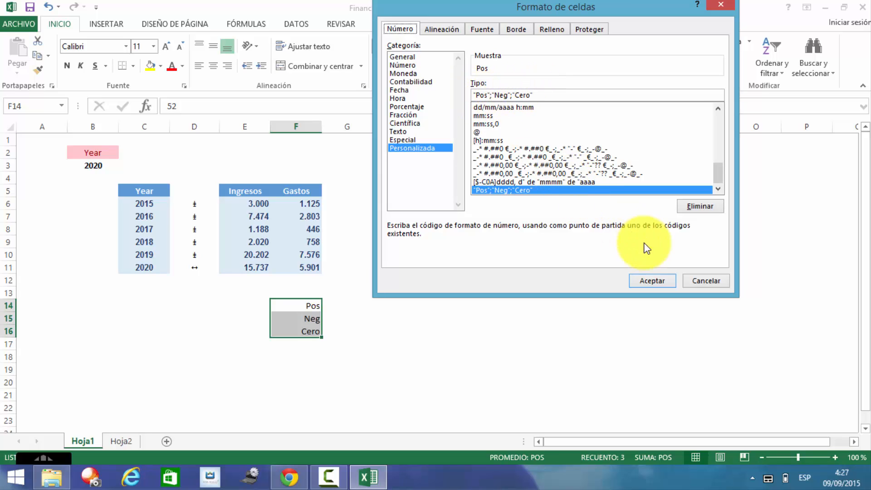
left_click(649, 282)
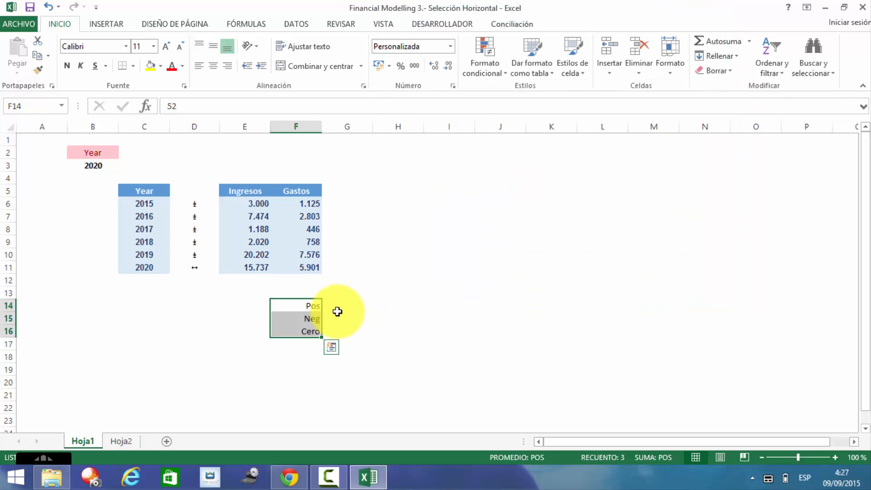
left_click(390, 306)
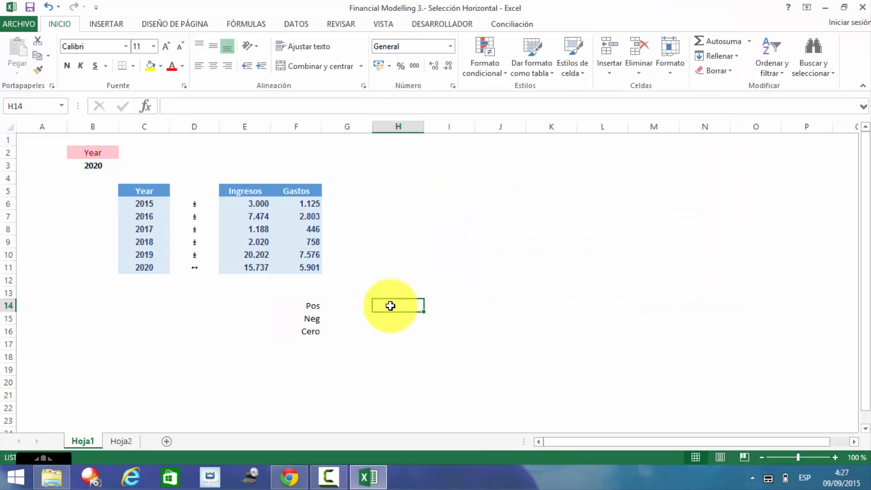
key("Left")
key("Left")
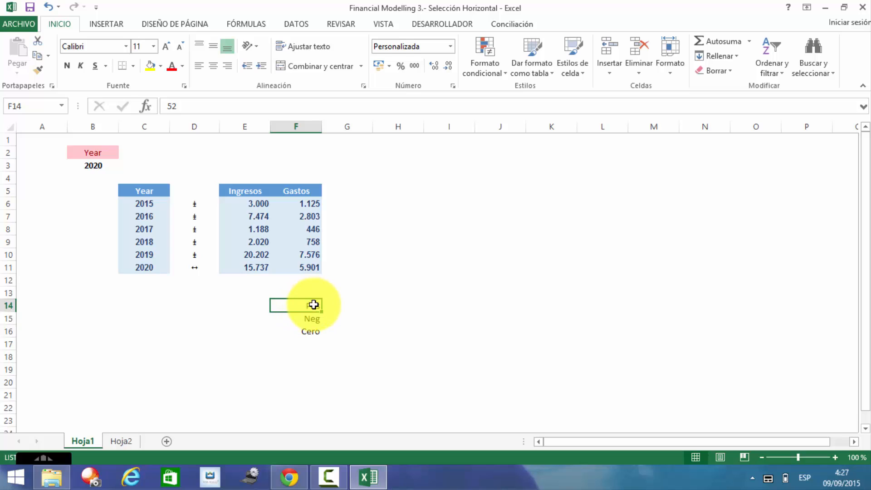
left_click(190, 105)
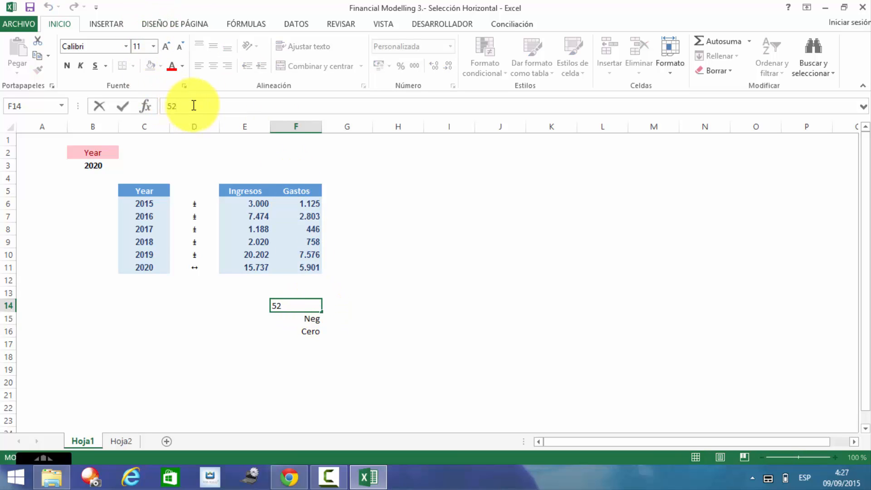
key("Escape")
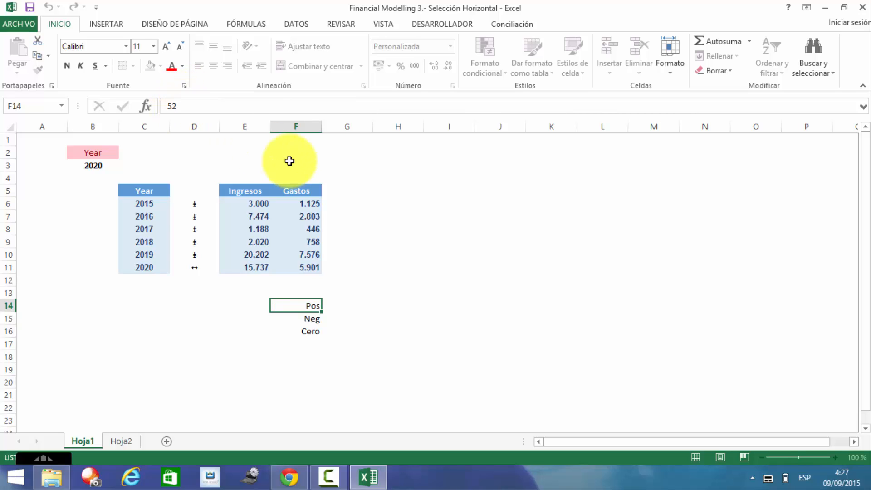
key("Down")
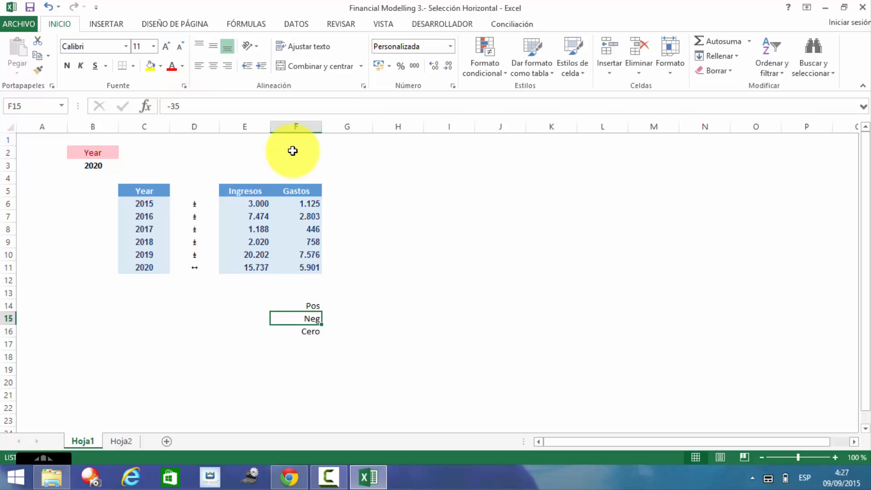
left_click(193, 103)
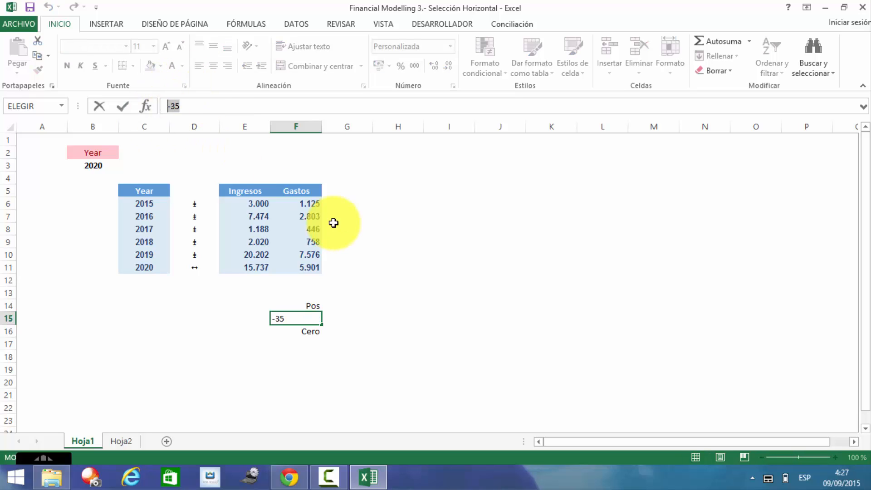
key("Escape")
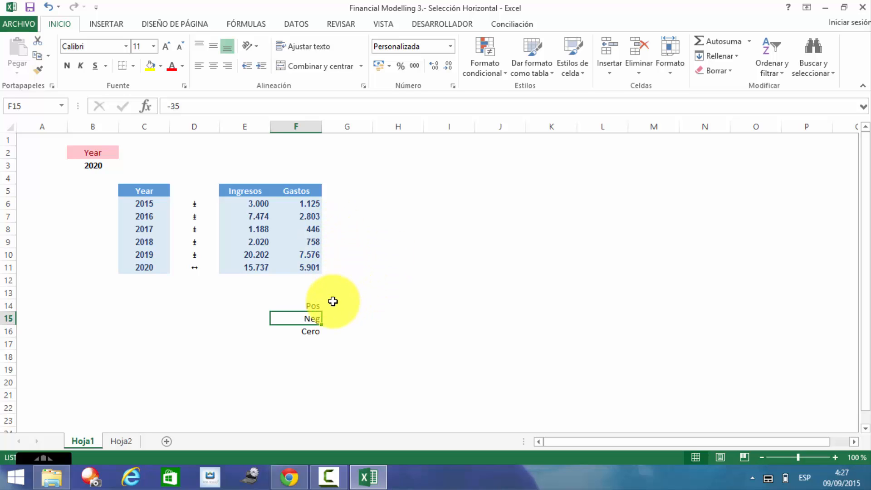
left_click(316, 330)
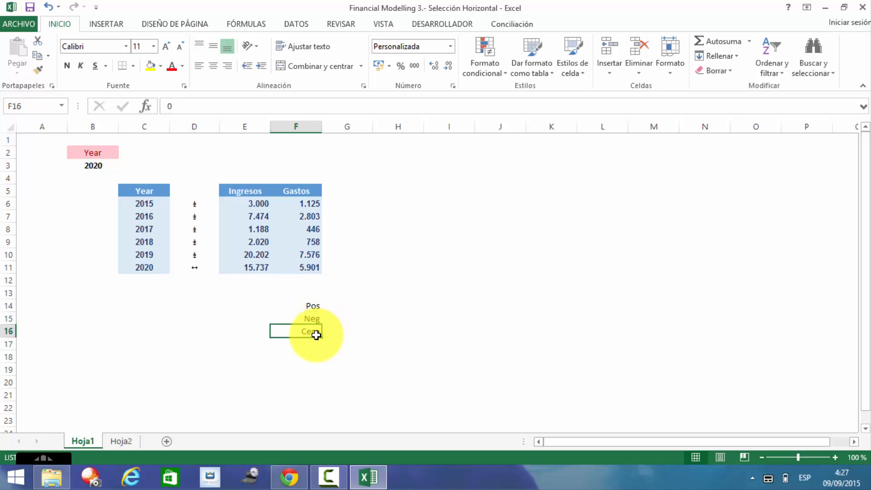
left_click(208, 103)
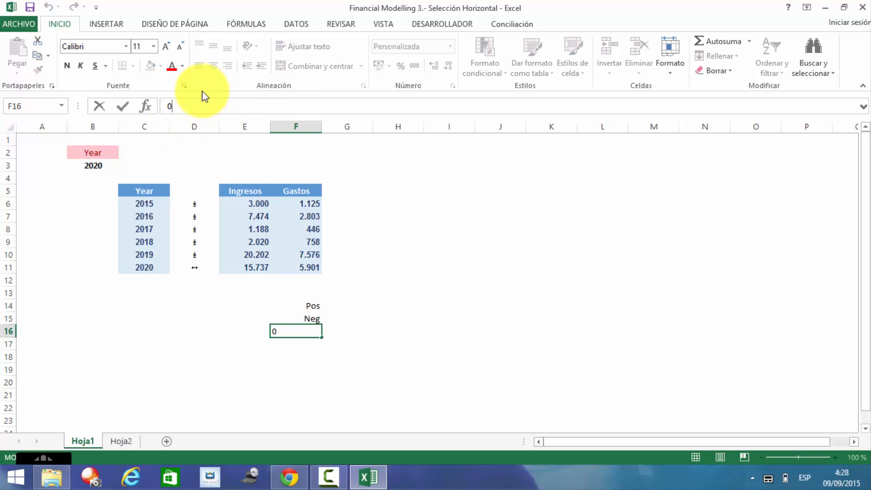
key("Escape")
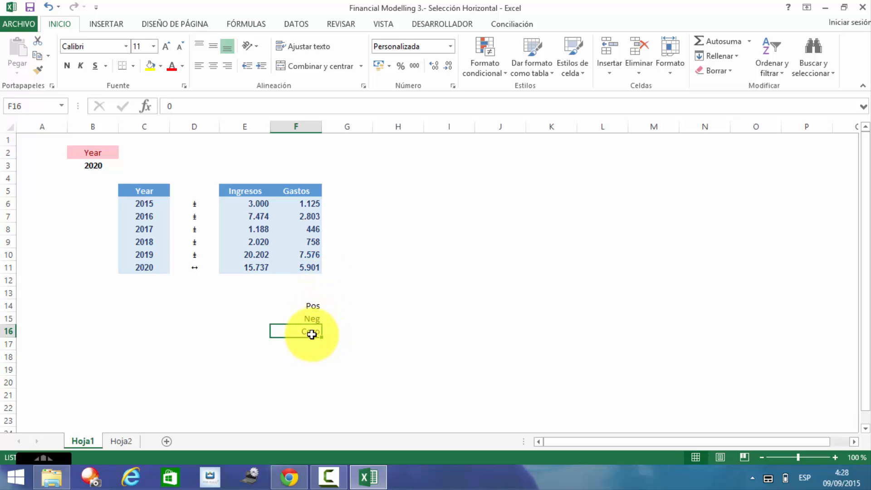
left_click(451, 47)
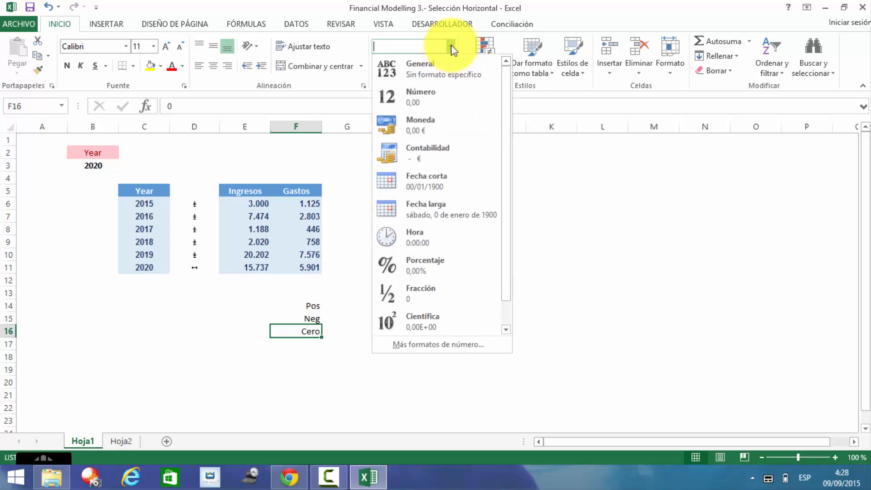
left_click(448, 344)
Step: Delete the Pos, Neg, Cero sample values from F14:F16
key("Up")
key("Up")
key("Up")
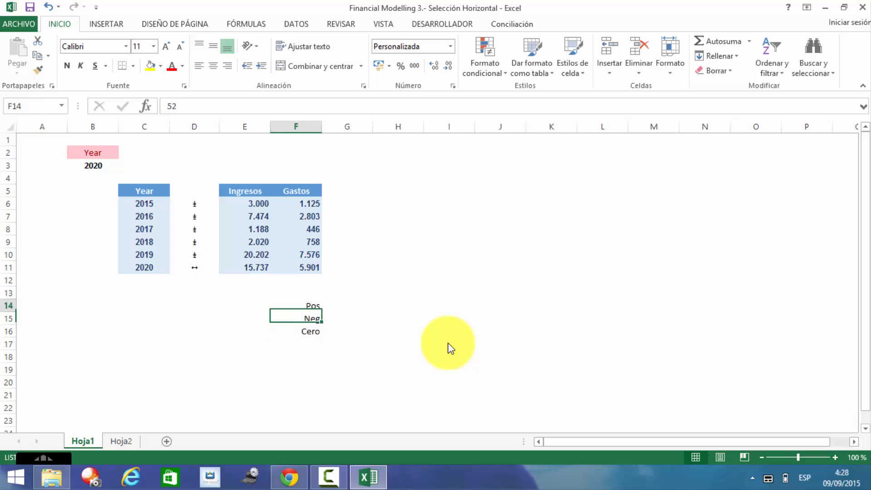
key("Down")
key("shift+Down")
key("shift+Down")
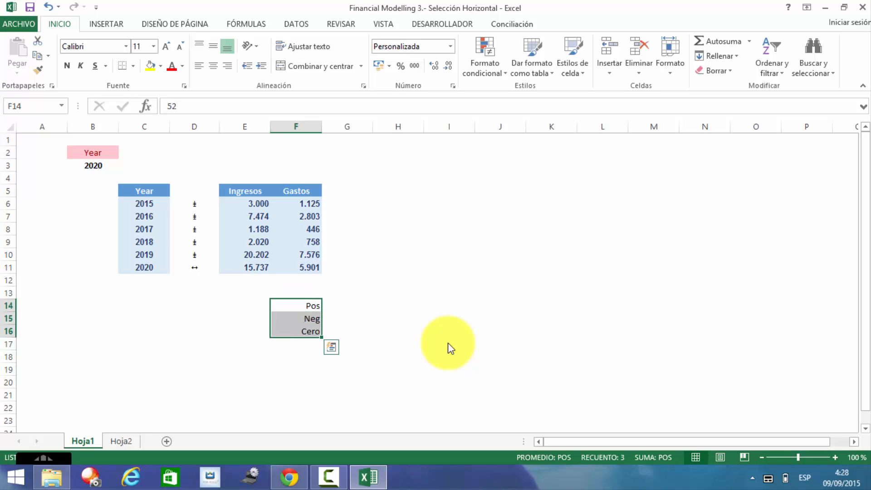
key("Delete")
Step: Switch the 2016 flag cell D7 to the Calibri font
key("Left")
key("Left")
key("Up")
key("Up")
key("Up")
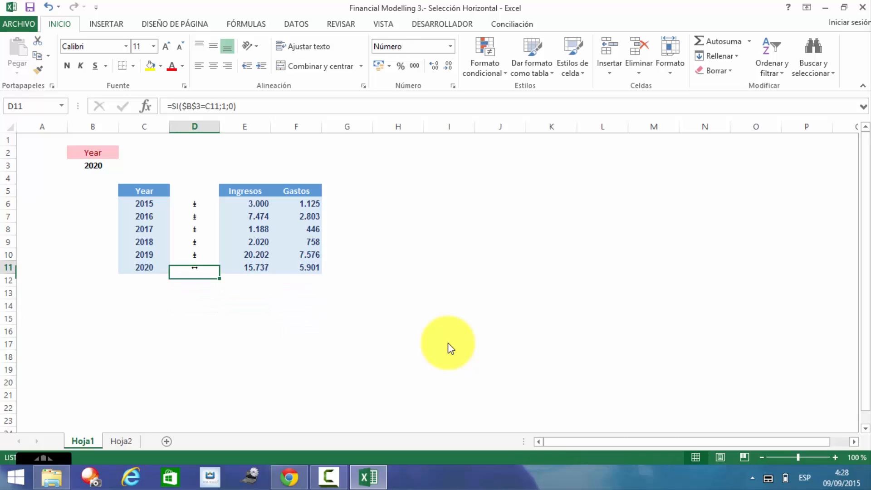
key("Up")
key("Up")
key("Up")
key("Up")
key("Up")
key("shift+Down")
key("shift+Down")
key("shift+Down")
key("shift+Down")
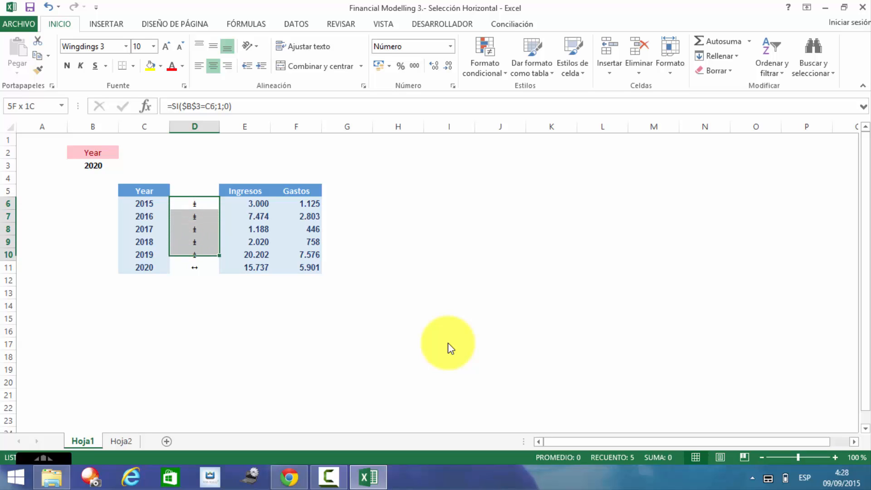
key("shift+Down")
key("Up")
key("Up")
key("Down")
key("Down")
key("Down")
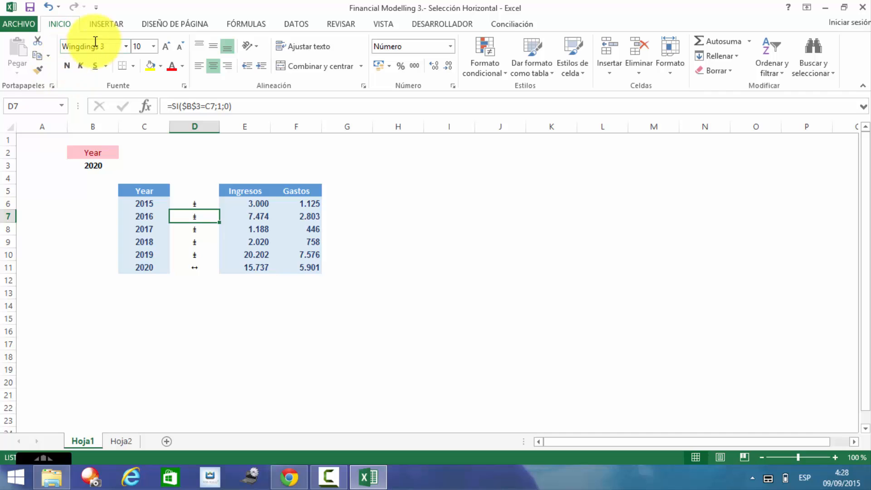
left_click(126, 47)
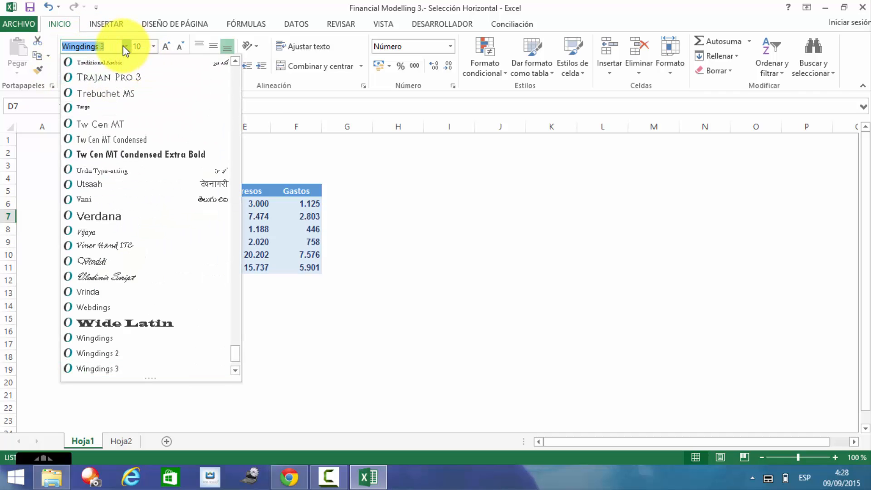
scroll(238, 69, "up", 20)
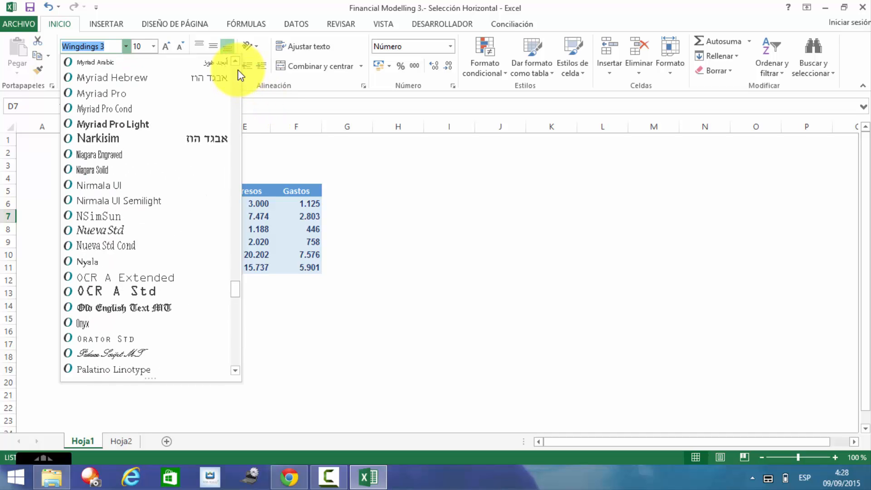
scroll(238, 69, "up", 20)
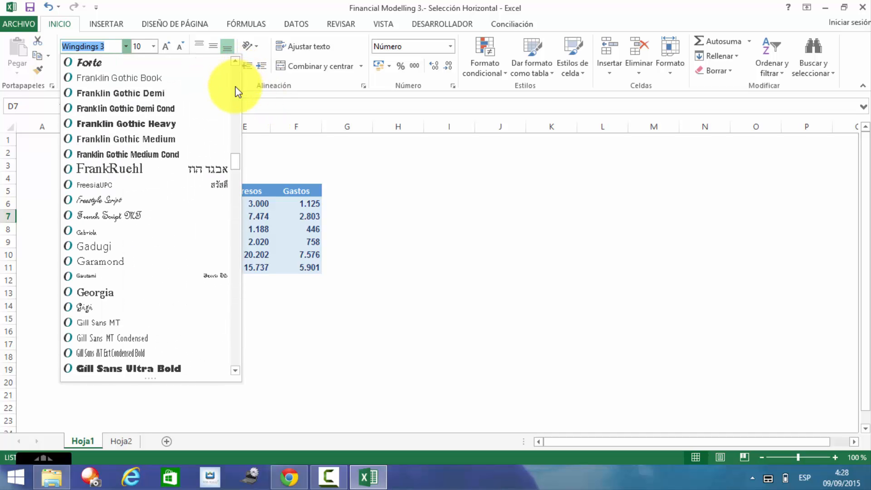
left_click_drag(236, 162, 238, 36)
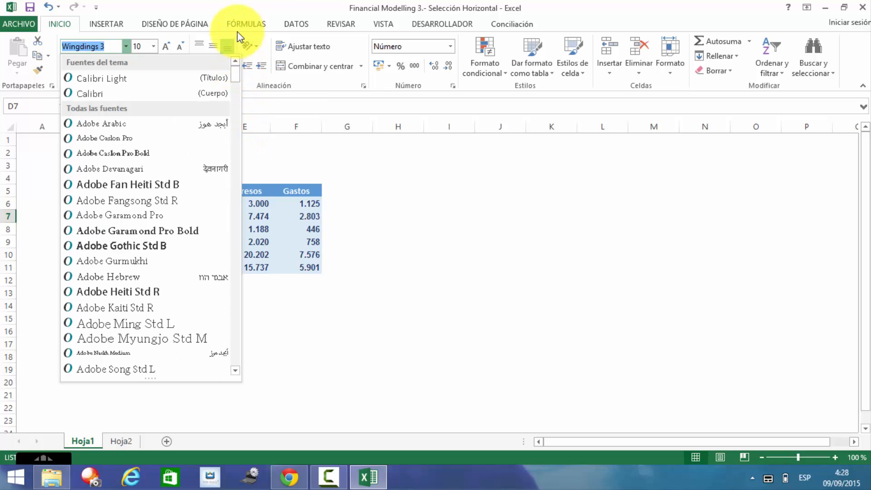
left_click(111, 92)
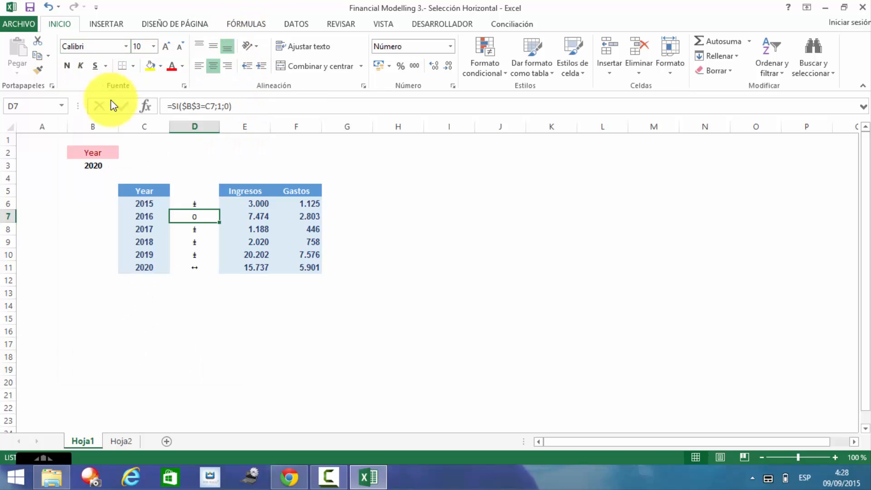
Step: Switch all flag cells D6:D11 to the Calibri font
left_click(200, 201)
key("shift+Down")
key("shift+Down")
key("shift+Down")
key("shift+Down")
key("shift+Down")
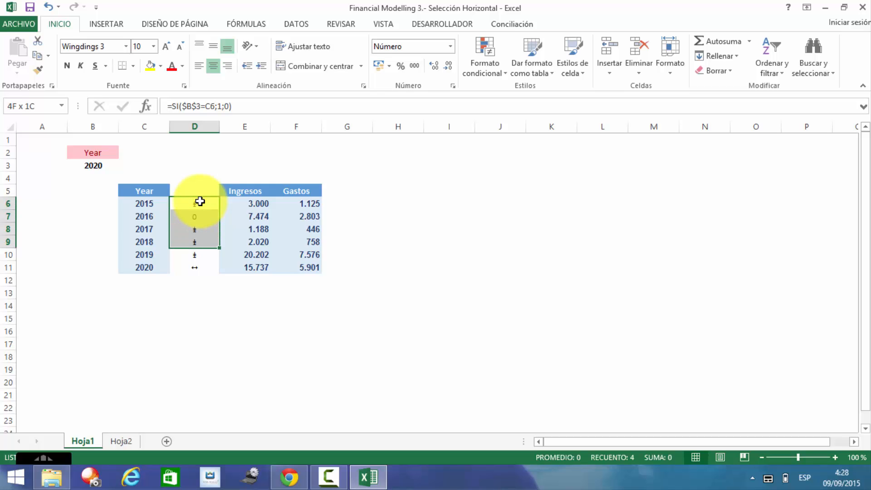
left_click(127, 47)
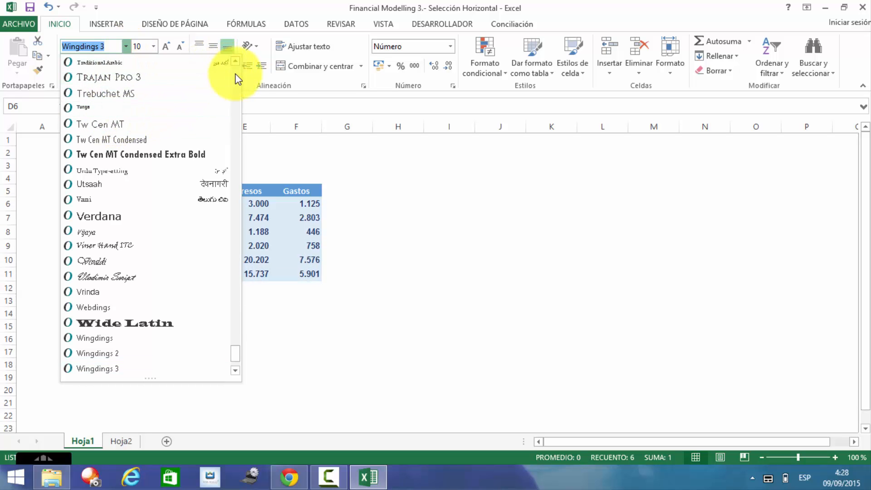
scroll(236, 72, "up", 15)
scroll(236, 72, "up", 20)
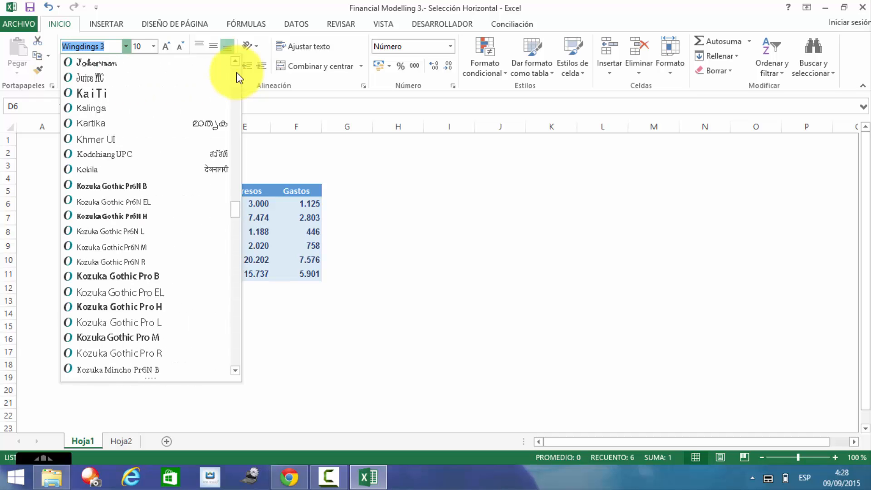
scroll(235, 72, "up", 20)
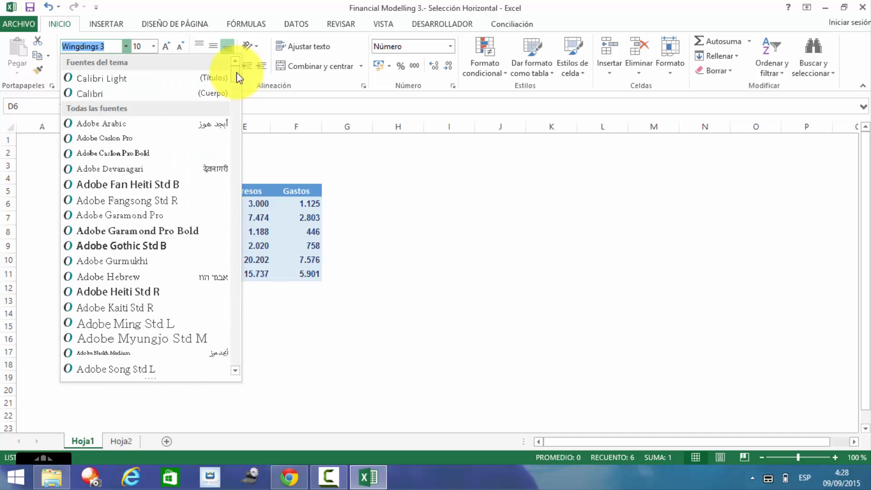
left_click(131, 99)
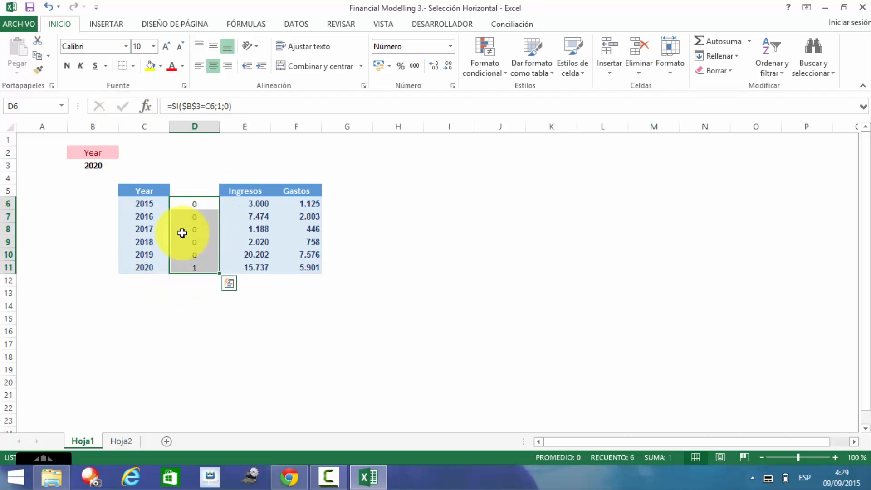
Step: Undo both Calibri changes to restore Wingdings 3, then reselect D6:D11
left_click(50, 10)
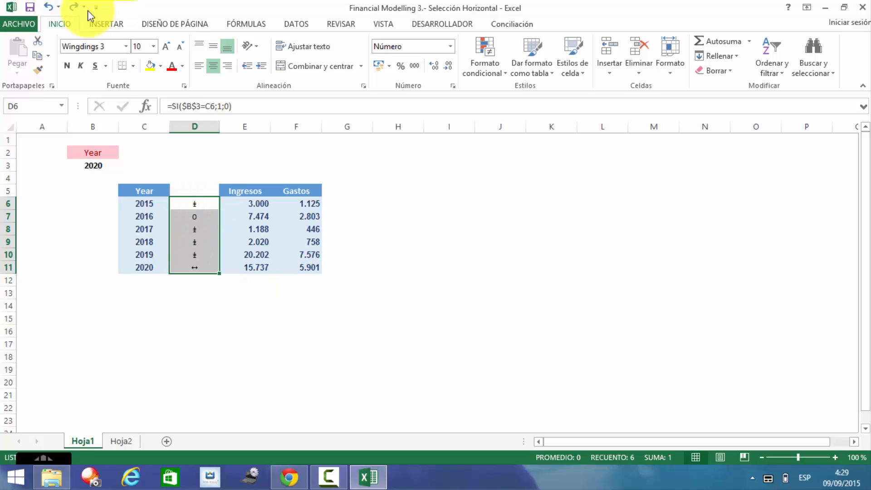
left_click(50, 10)
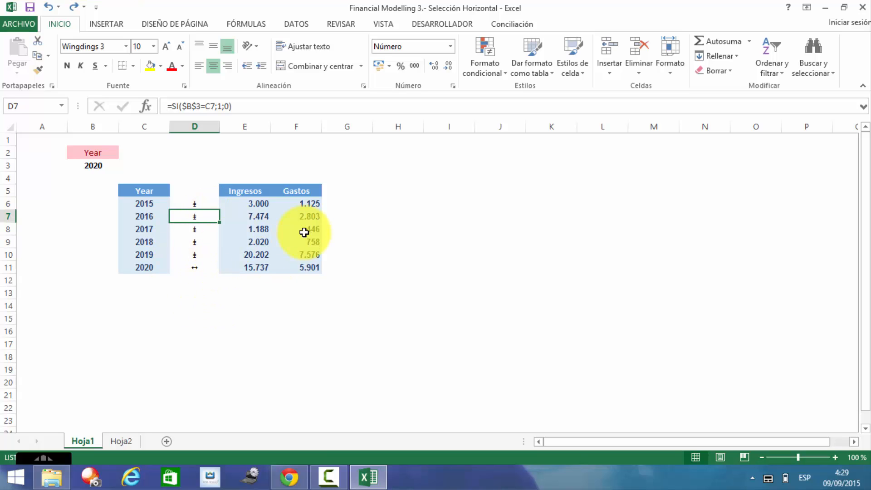
key("Up")
key("shift+Down")
key("shift+Down")
key("shift+Down")
key("shift+Down")
key("shift+Down")
key("shift+Down")
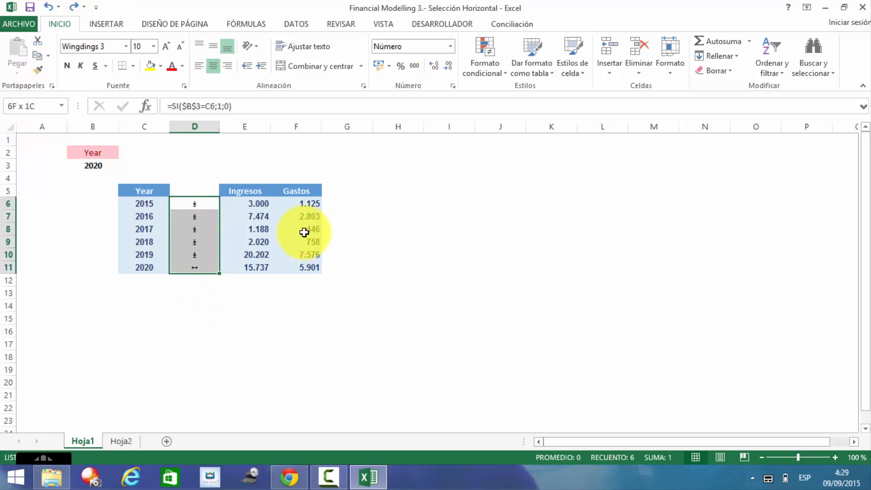
key("shift+Up")
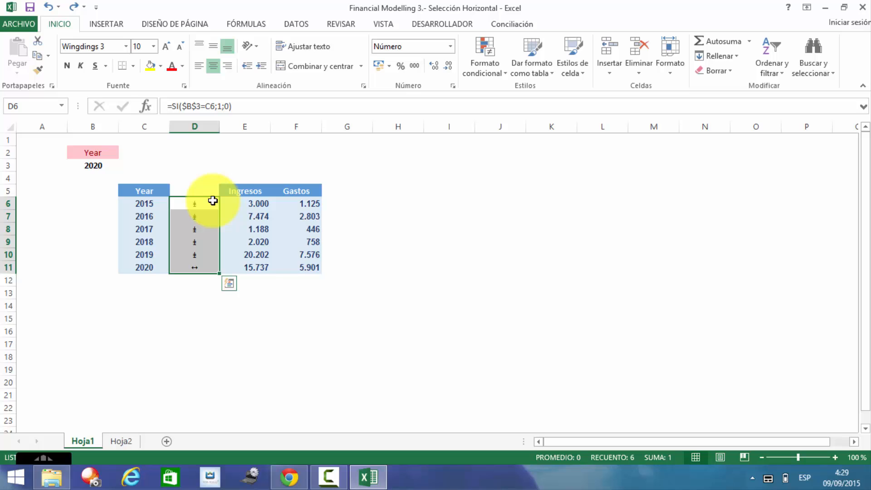
Step: Give D6:D11 the custom number format "tu";; so zero flags show blank
left_click(450, 46)
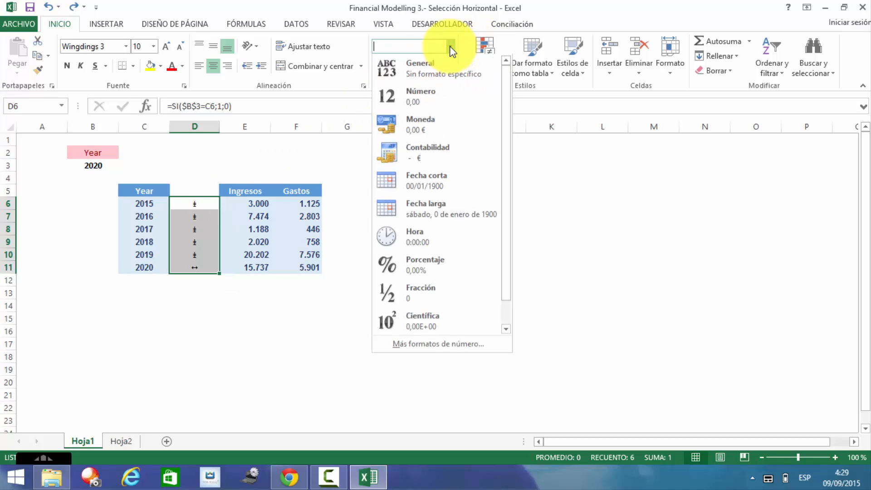
left_click(453, 344)
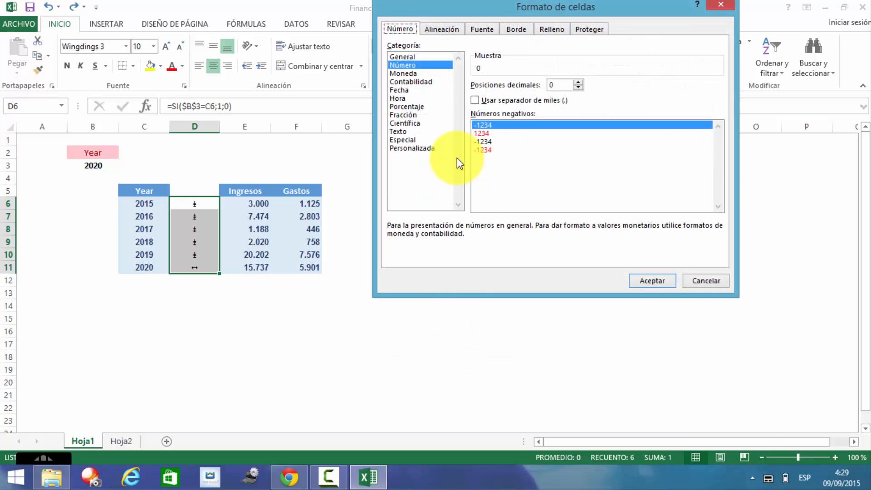
left_click(426, 148)
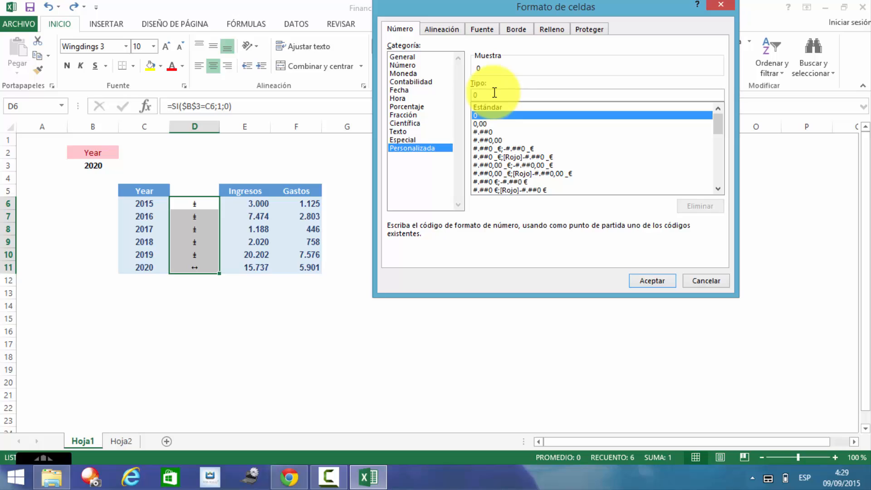
key("BackSpace")
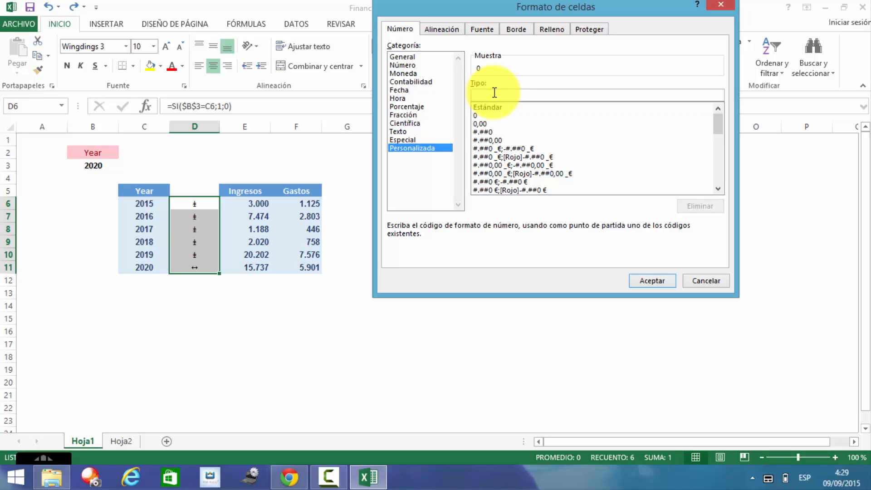
type(";;")
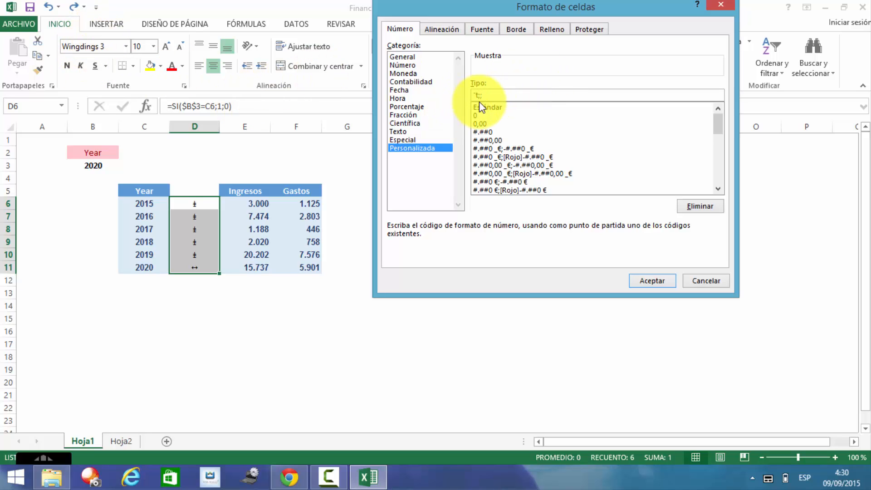
type(";")
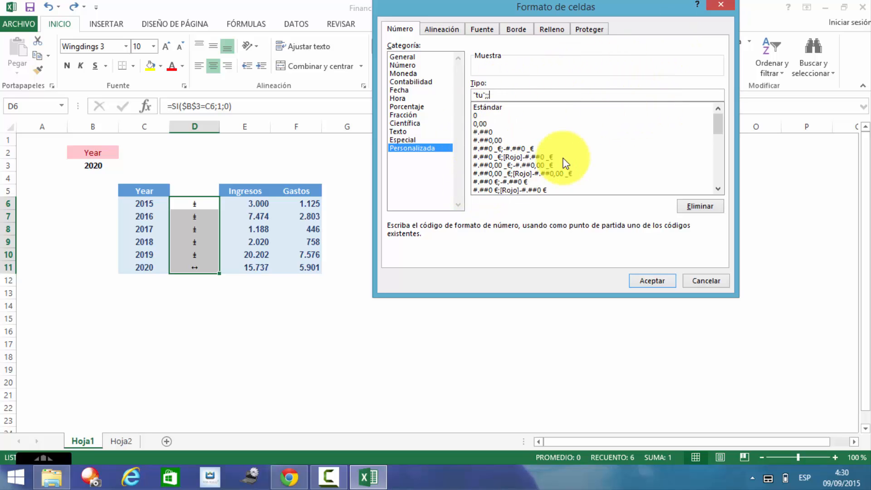
left_click(653, 282)
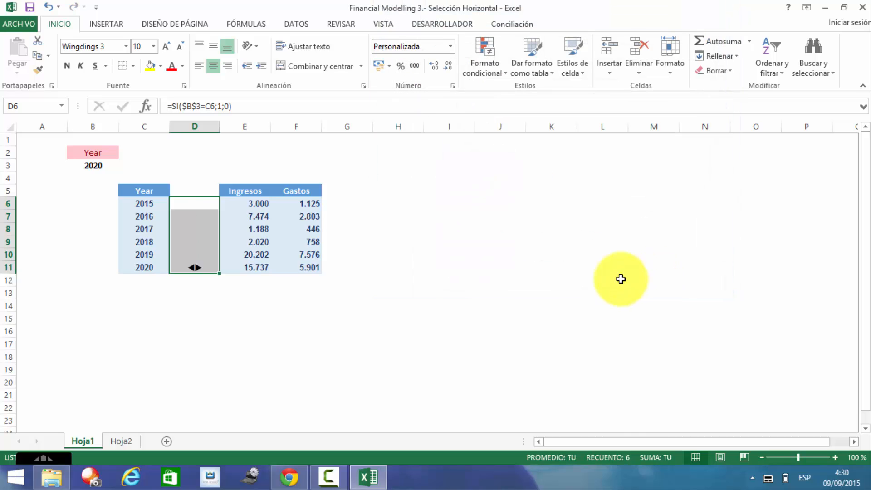
left_click(172, 302)
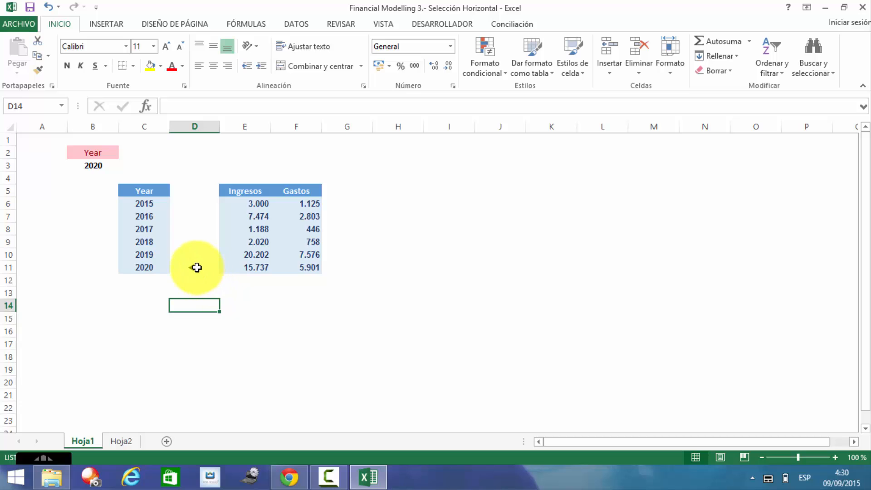
left_click(196, 268)
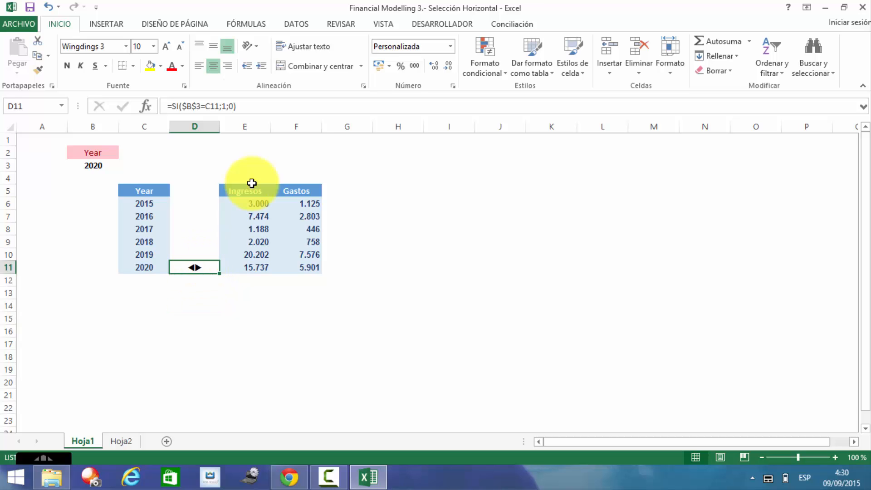
left_click(452, 50)
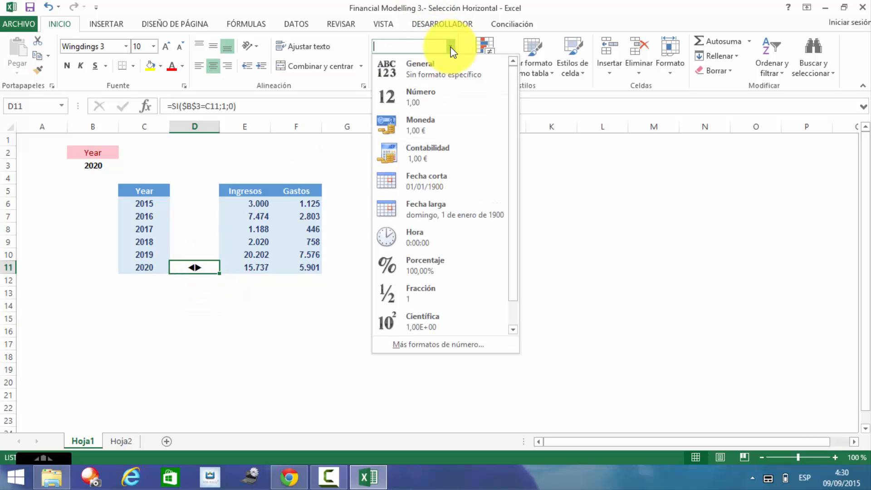
left_click(453, 345)
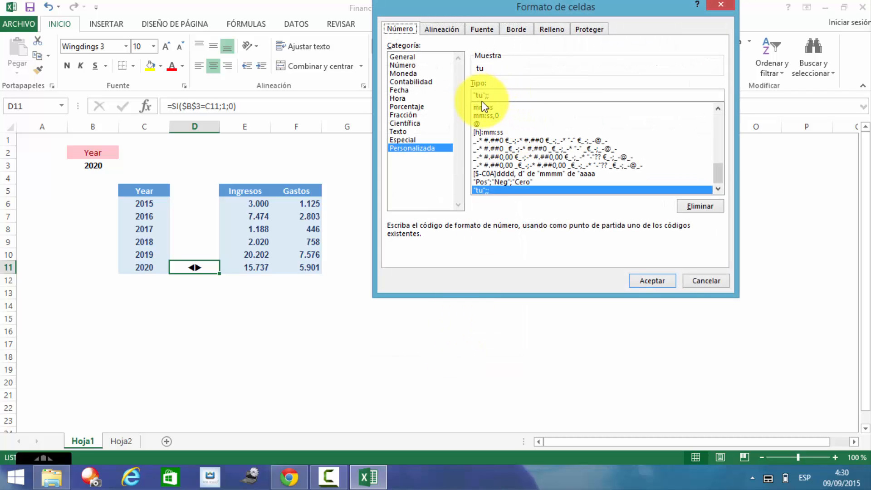
key("Escape")
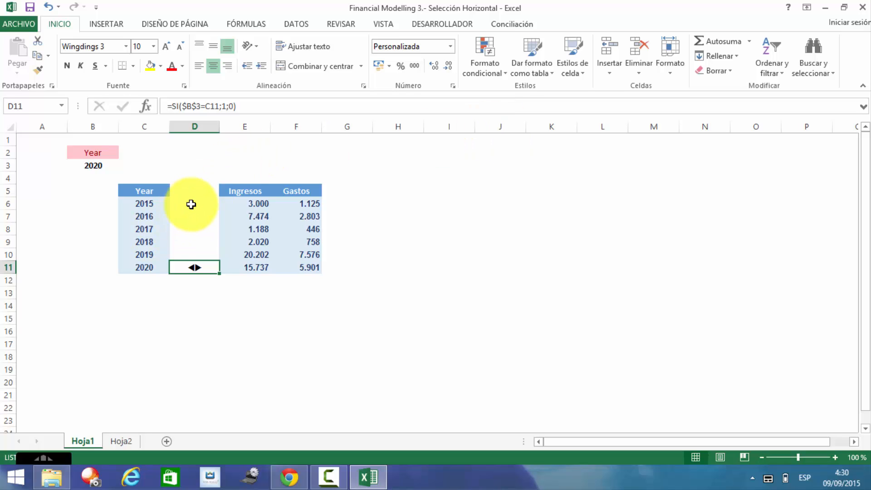
key("Up")
key("Up")
key("Up")
key("Up")
key("Up")
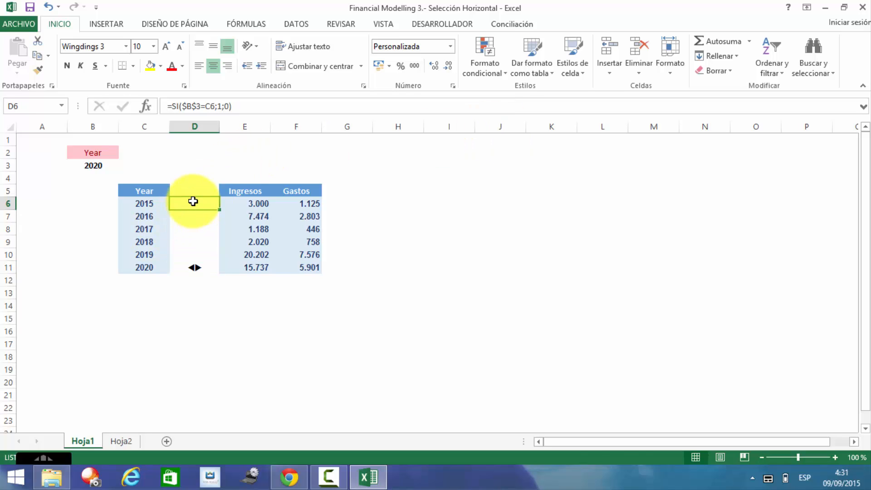
key("shift+Down")
key("shift+Down")
key("shift+Down")
key("shift+Down")
key("shift+Down")
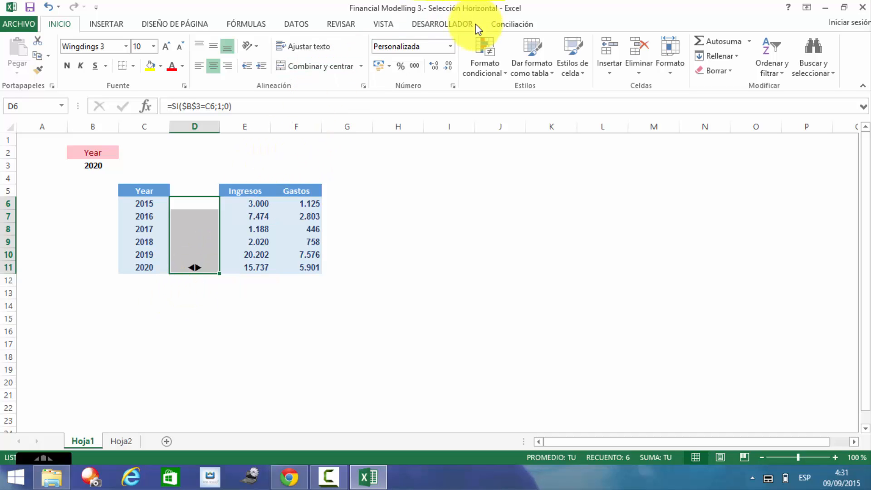
Step: Add a Greater Than 0 highlight rule to D6:D11 with a dark green custom font
left_click(484, 67)
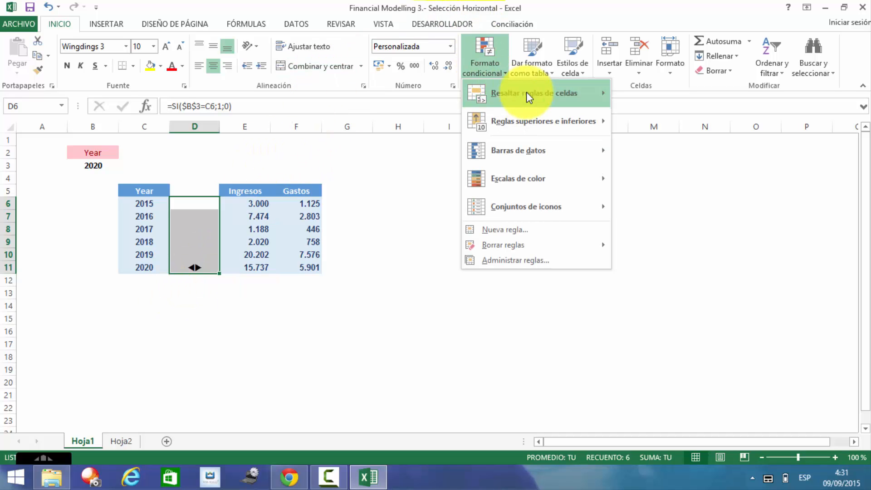
mouse_move(544, 88)
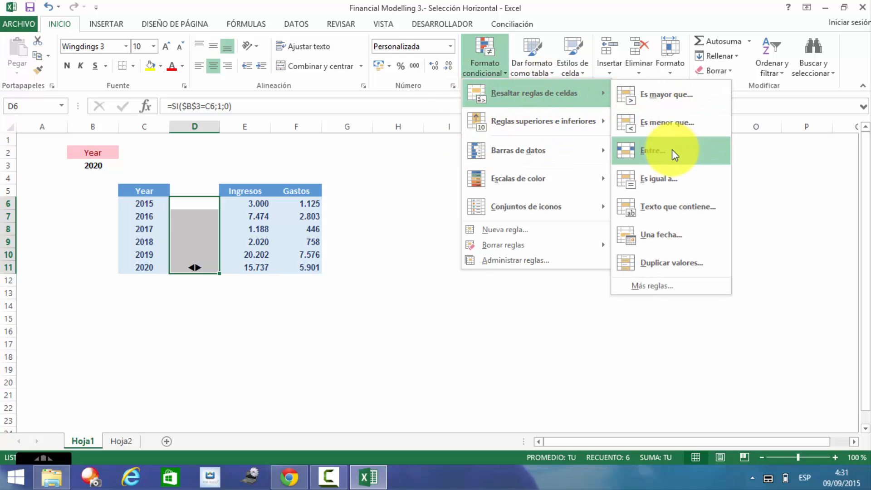
left_click(665, 95)
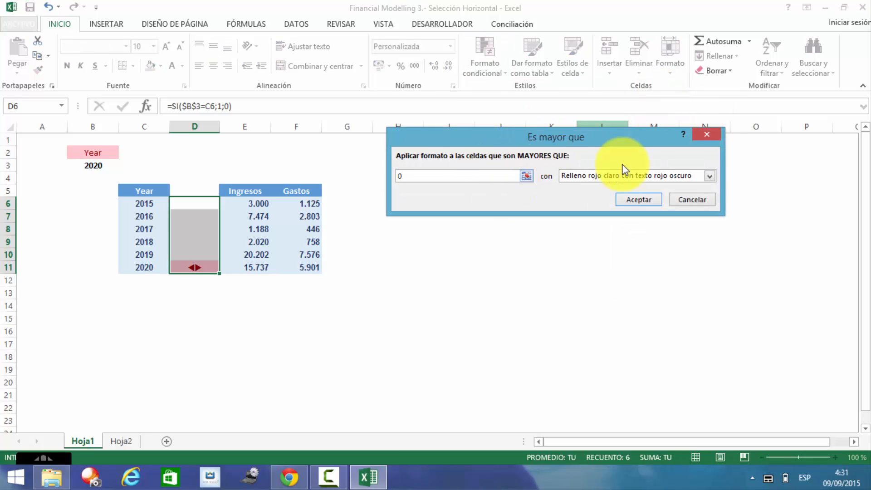
left_click(710, 178)
left_click(627, 234)
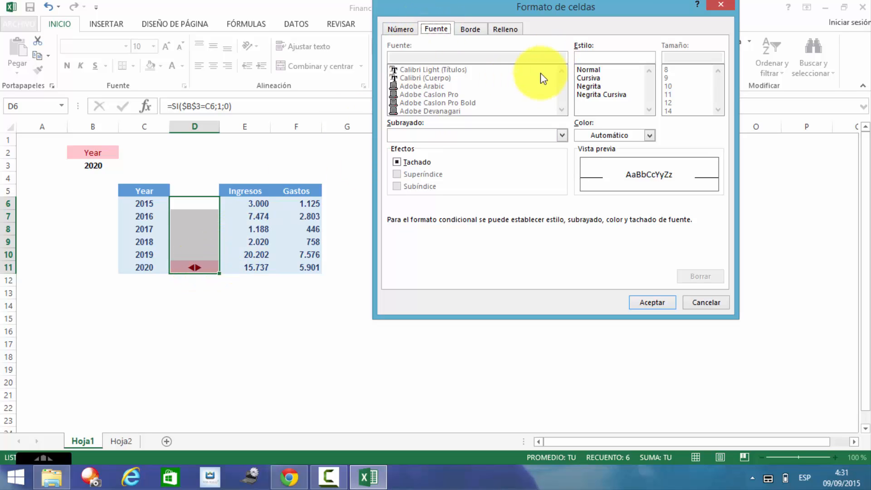
left_click(649, 136)
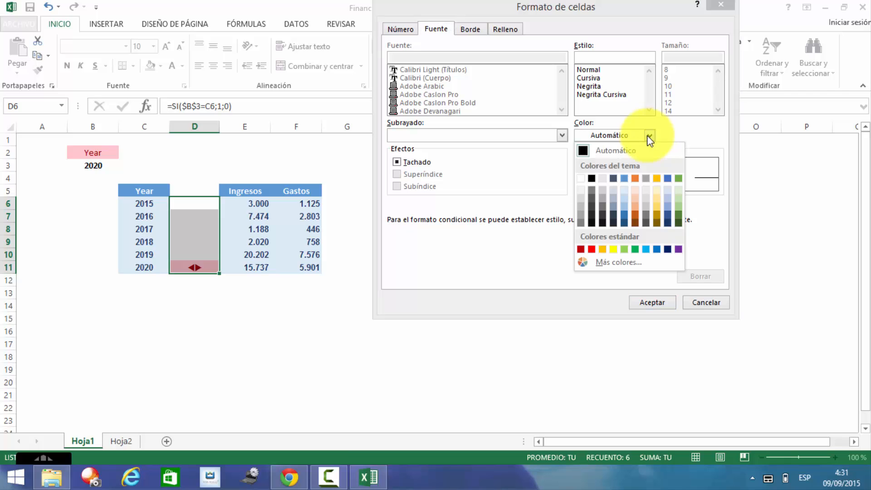
left_click(679, 216)
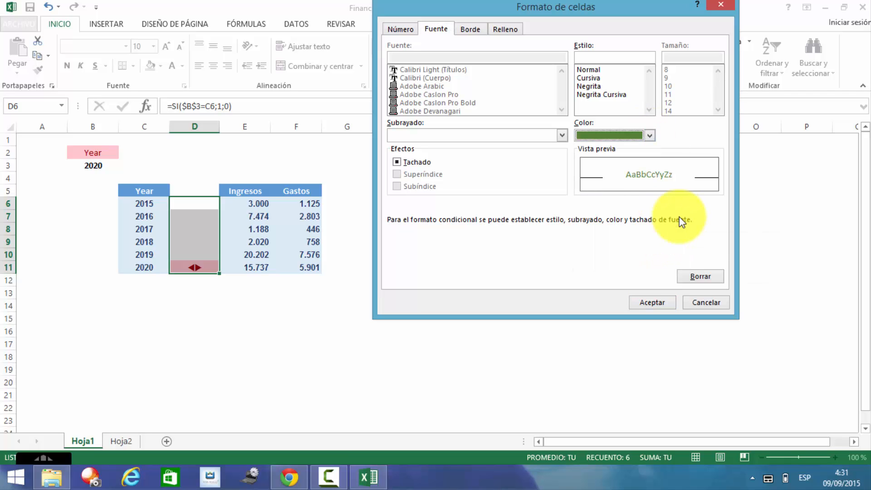
left_click(652, 302)
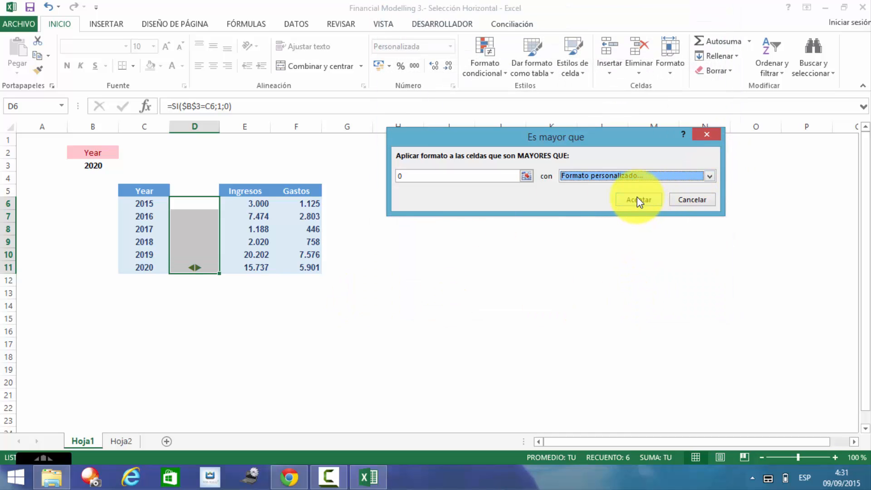
left_click(637, 197)
left_click(165, 321)
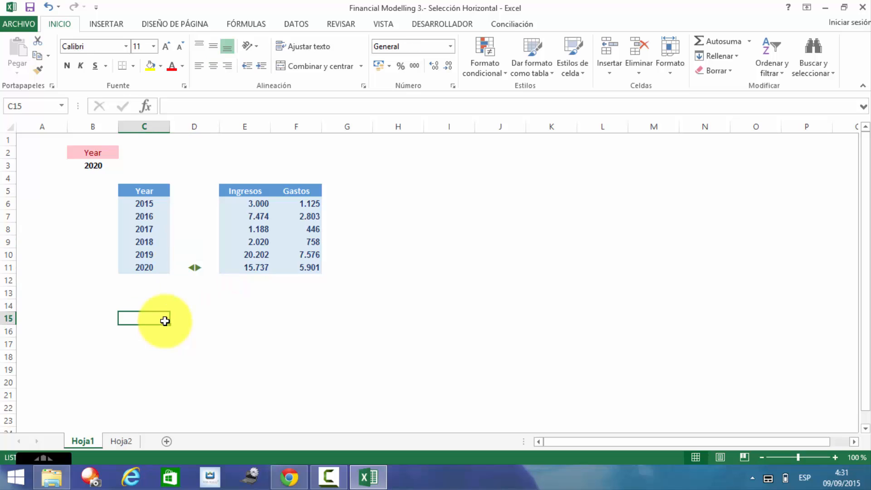
key("Up")
key("Up")
key("Up")
key("Up")
key("Up")
key("Right")
key("Down")
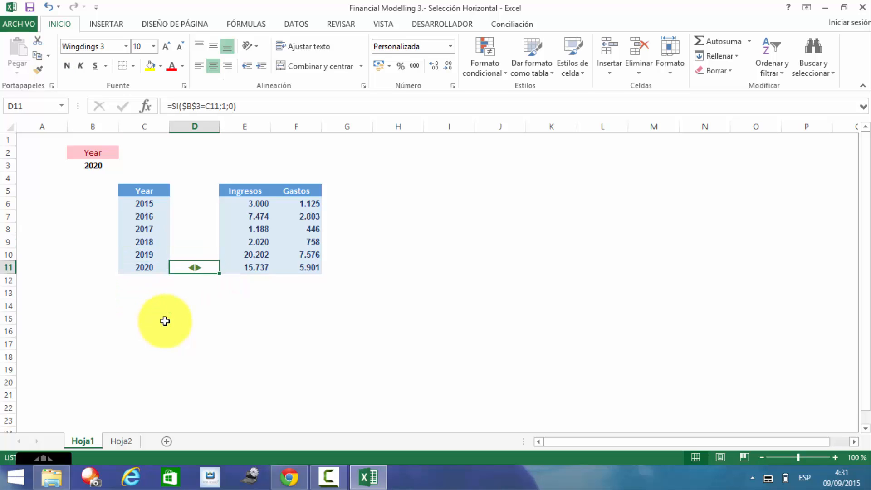
key("Down")
key("Up")
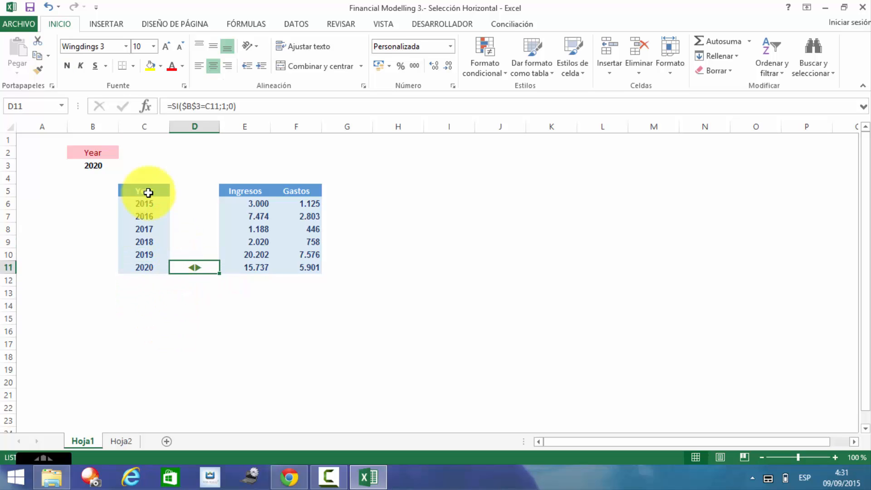
left_click(92, 166)
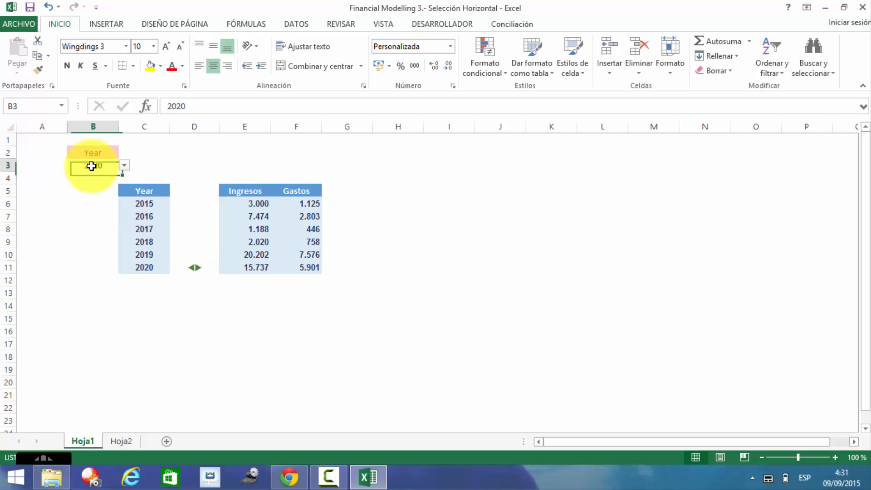
left_click(125, 166)
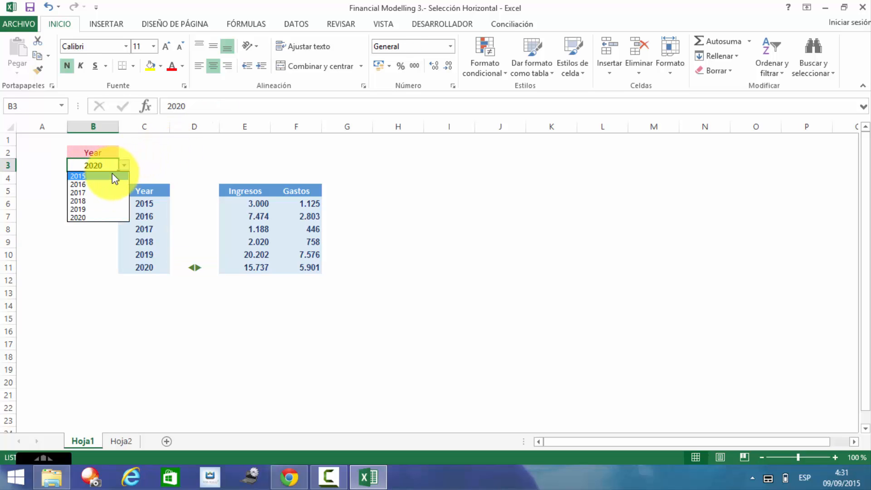
left_click(112, 176)
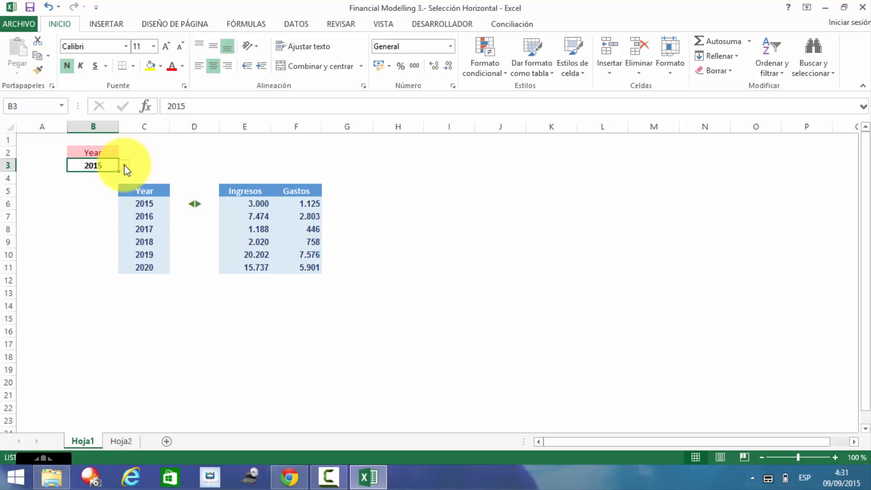
left_click(125, 166)
left_click(112, 184)
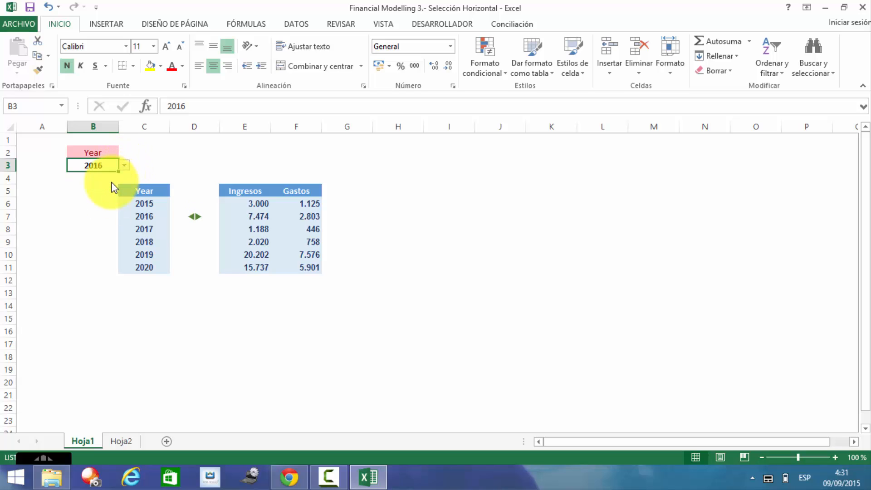
left_click(125, 166)
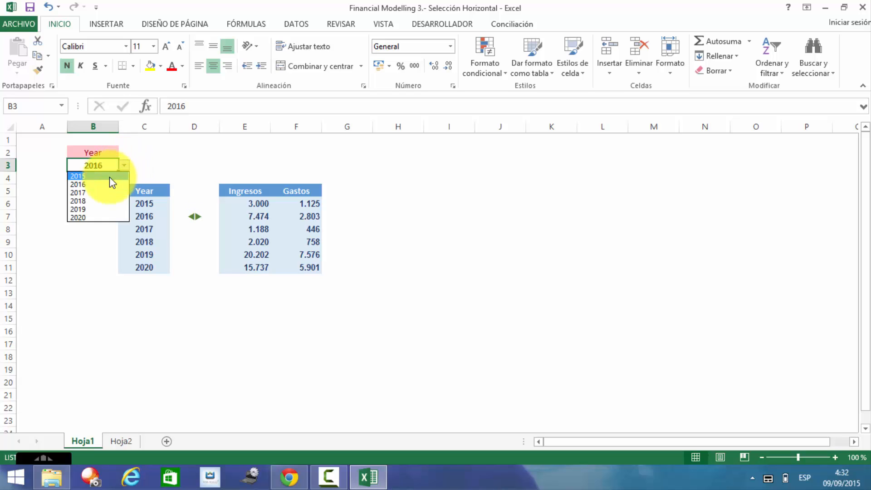
left_click(107, 193)
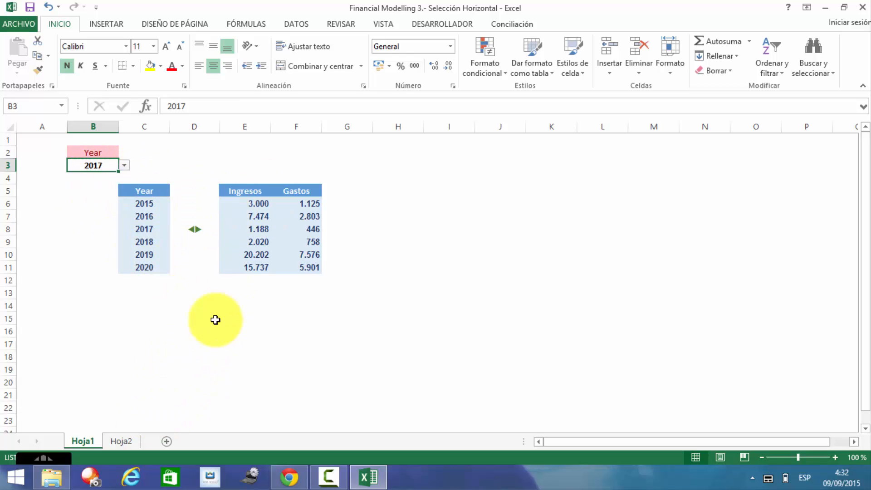
left_click(148, 203)
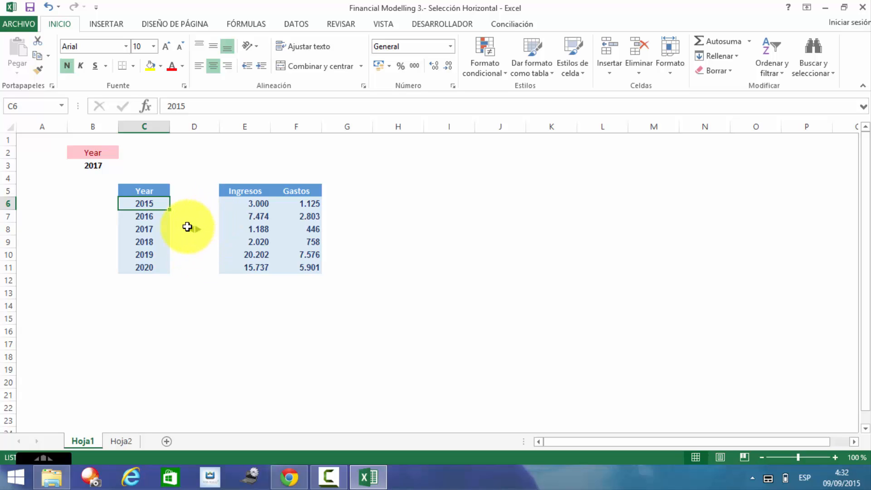
left_click(151, 229)
left_click(257, 229)
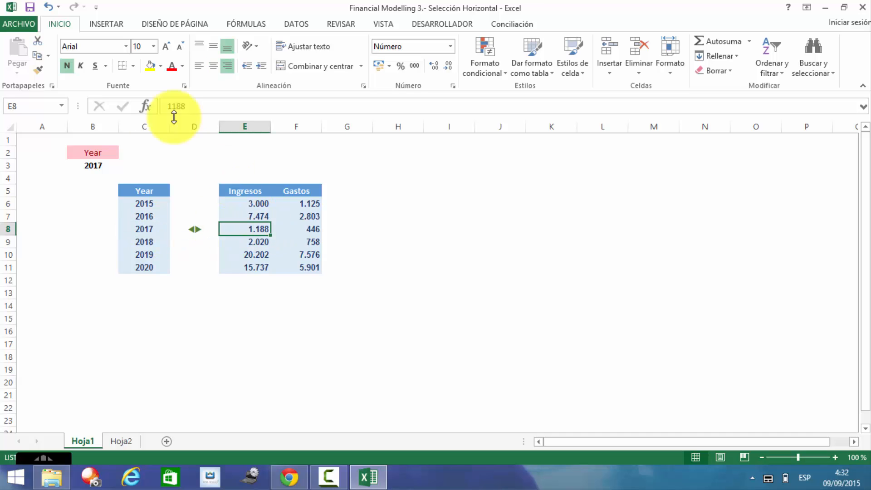
left_click(112, 164)
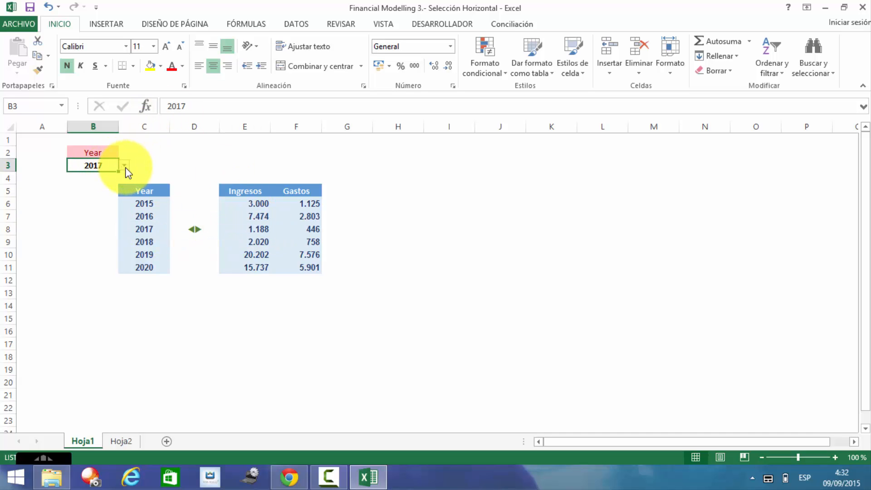
left_click(125, 166)
left_click(111, 198)
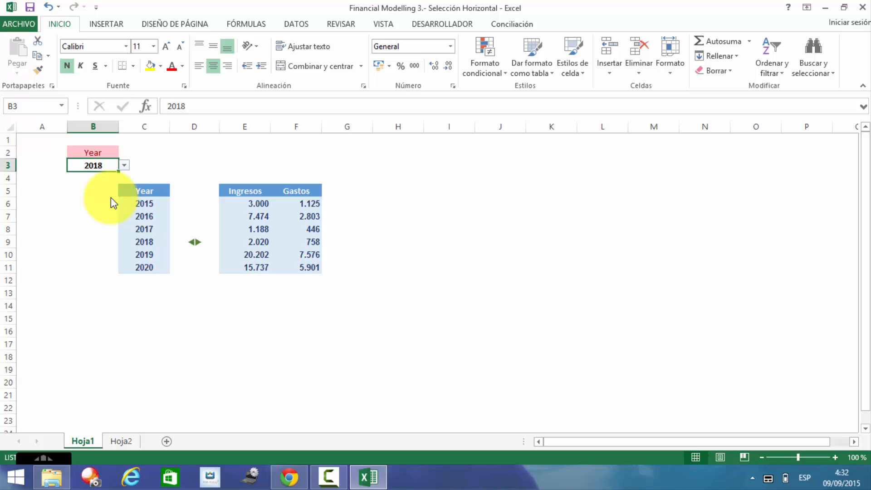
left_click(125, 165)
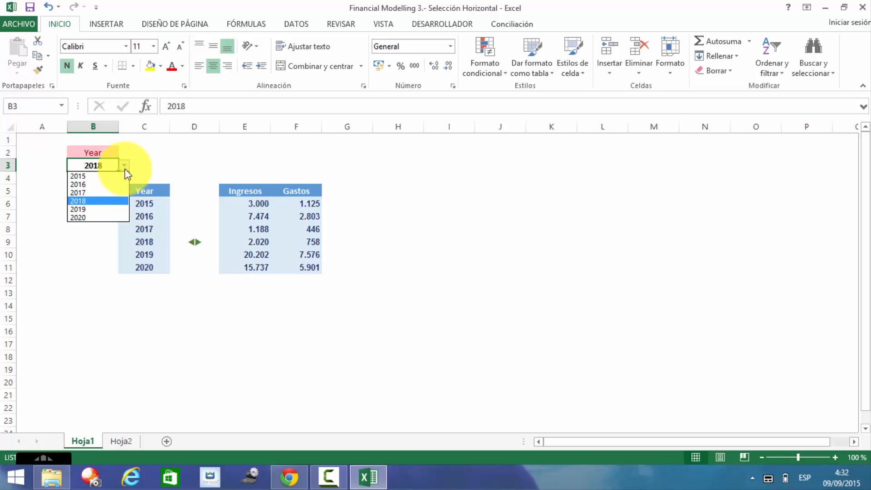
left_click(106, 210)
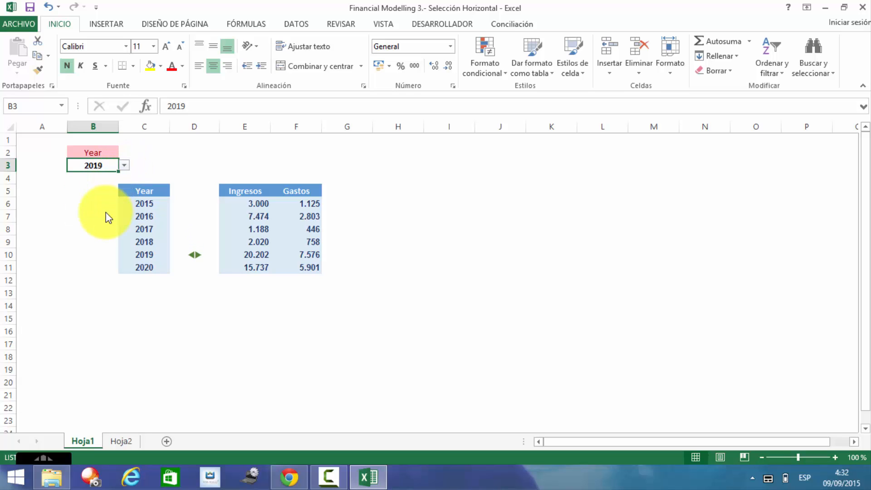
left_click(125, 166)
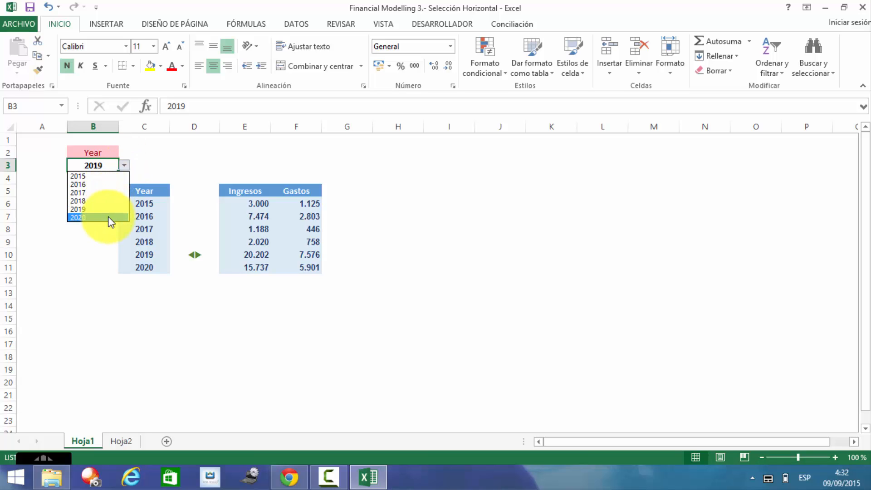
left_click(110, 218)
left_click(232, 148)
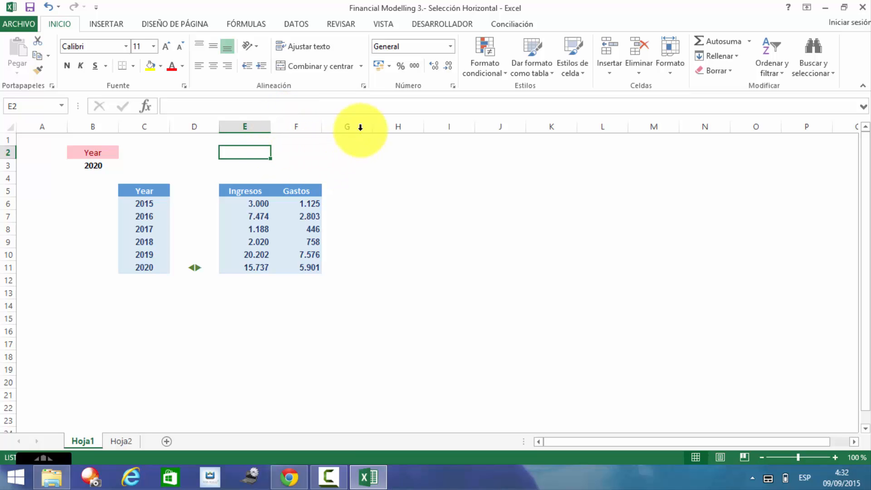
left_click(349, 148)
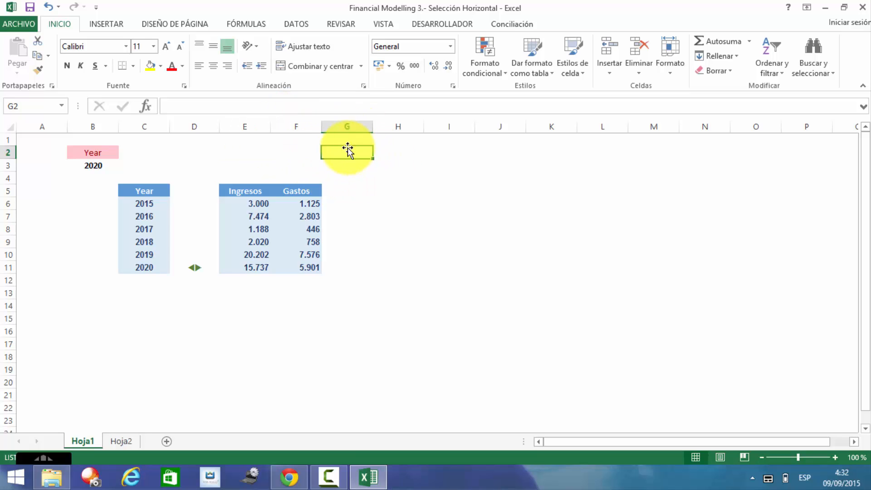
left_click(295, 150)
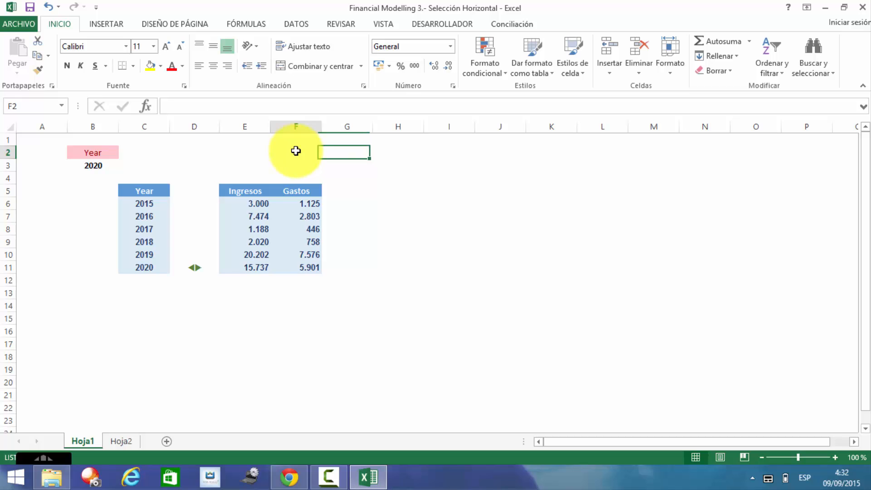
left_click(228, 154)
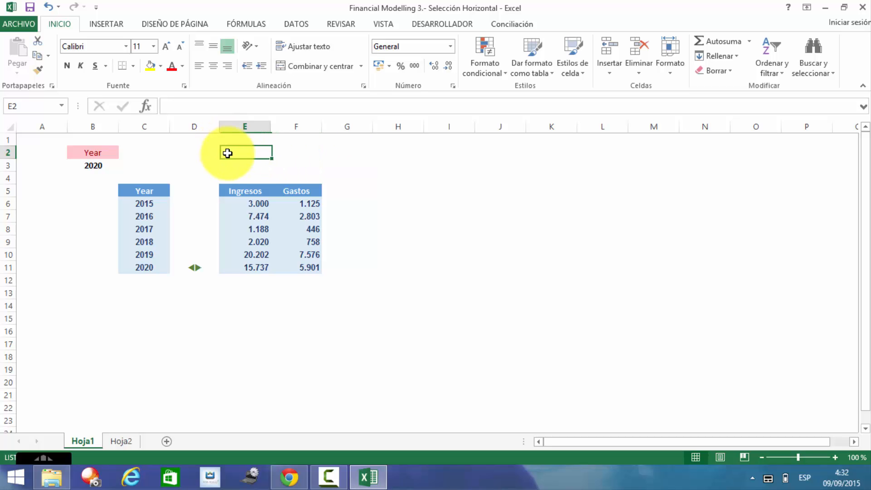
left_click(291, 155)
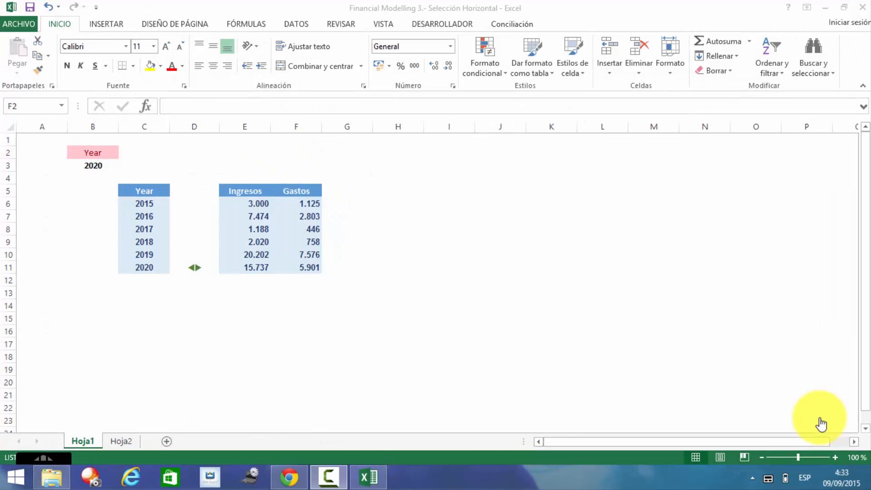